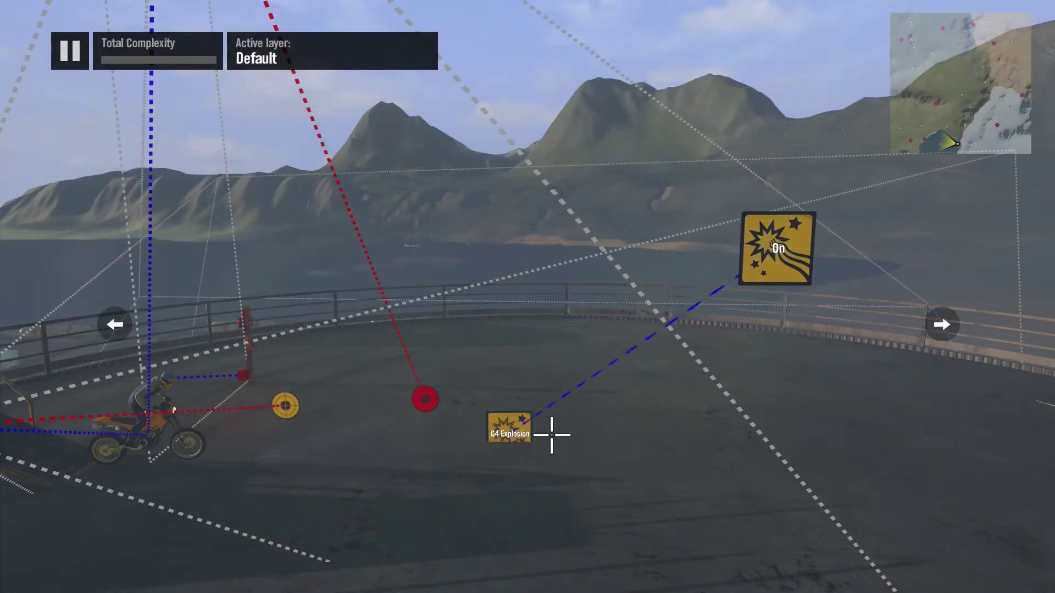
Move the C4 Explosion event and place a new Area Trigger from Triggers & Events.
mouse_move(509, 427)
left_mouse_down()
mouse_move(539, 360)
mouse_move(487, 369)
mouse_move(501, 446)
mouse_move(501, 432)
mouse_move(512, 433)
left_mouse_up()
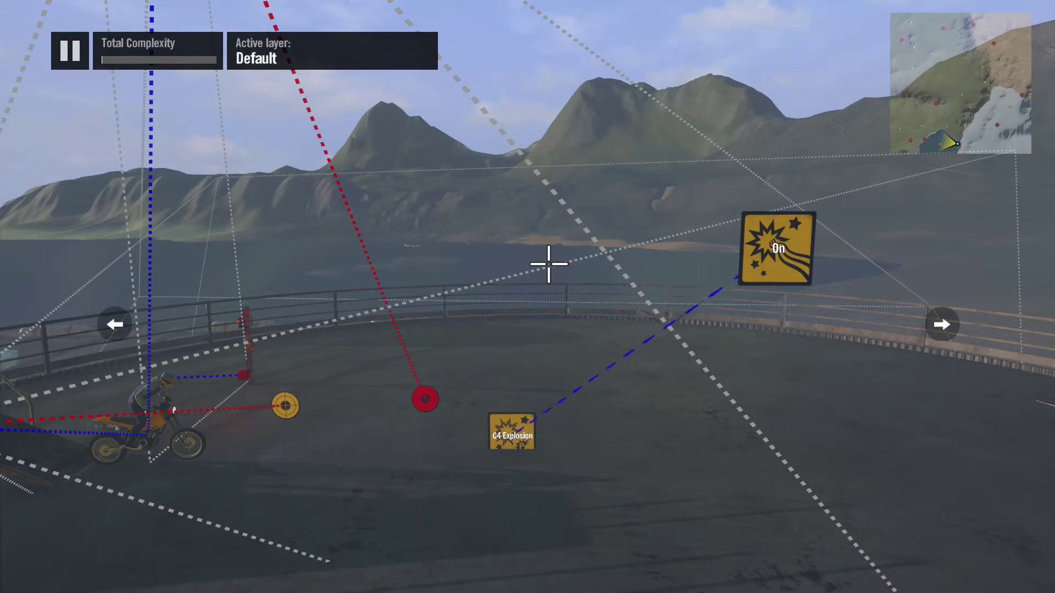
key("space")
key("Return")
key("Right")
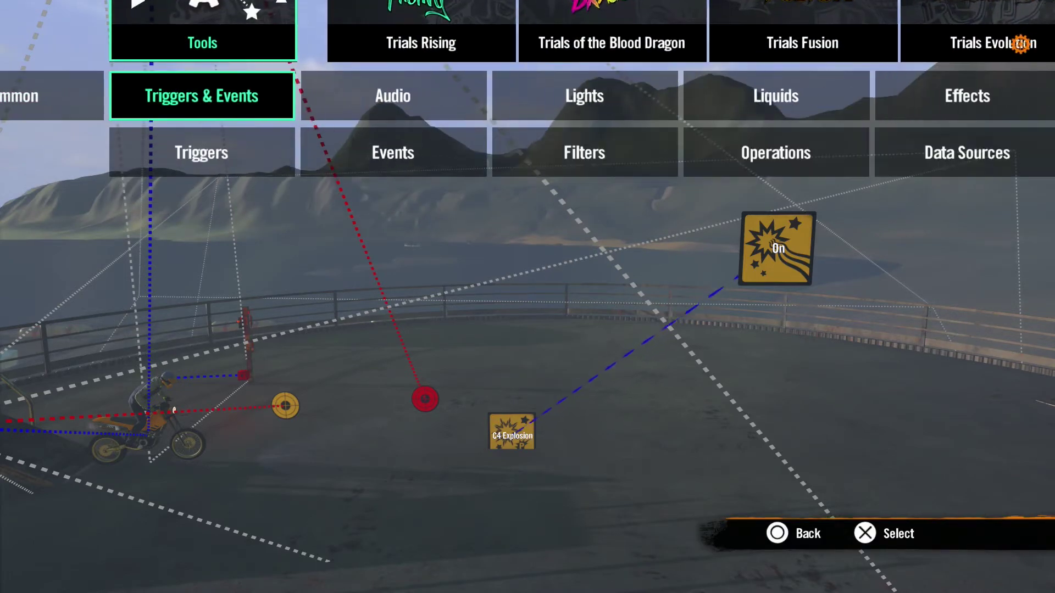
key("Return")
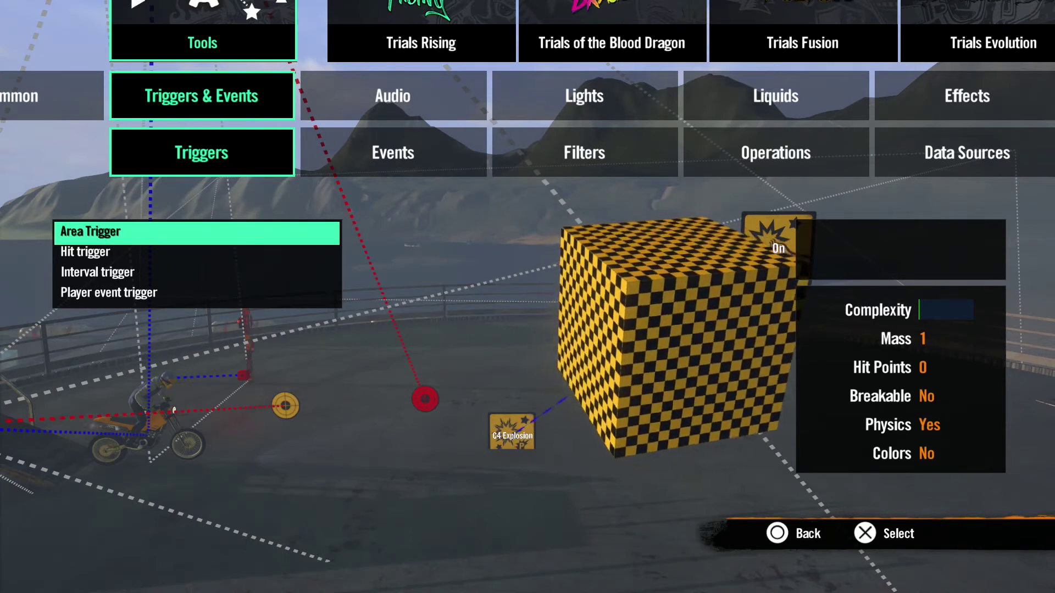
key("Return")
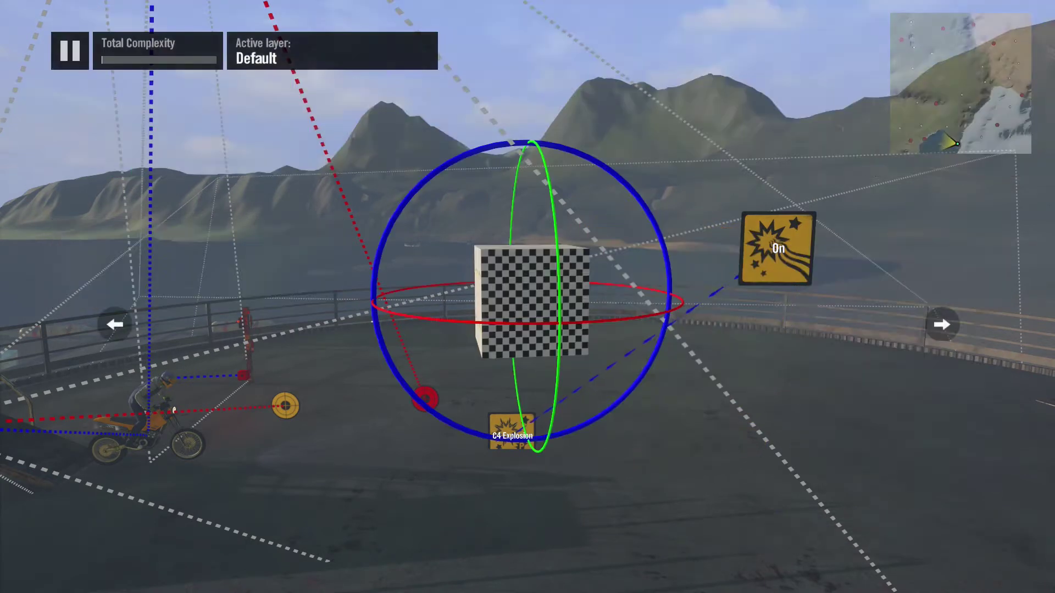
Cycle through the trigger's shapes, set it to Rectangle, and raise its size to 7.29 m.
key("Return")
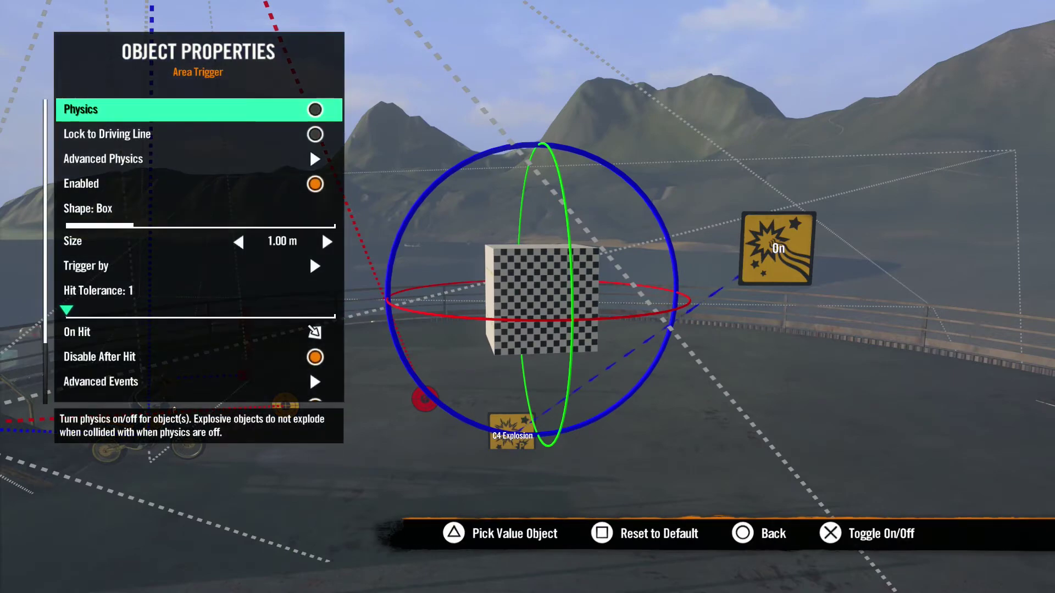
key("Down")
key("Down")
key("Down")
key("Down")
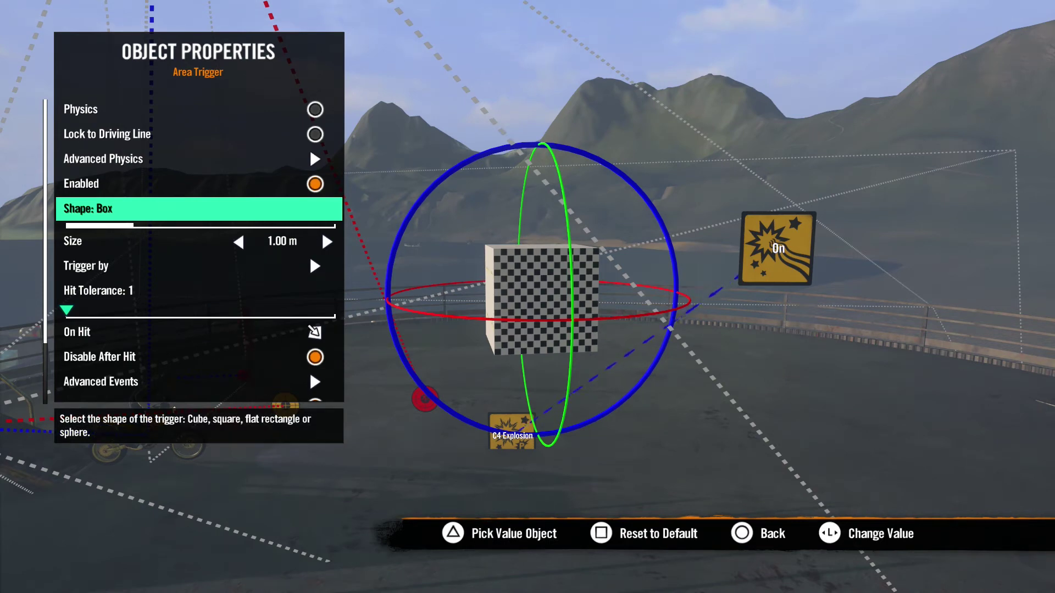
key("Right")
key("Right")
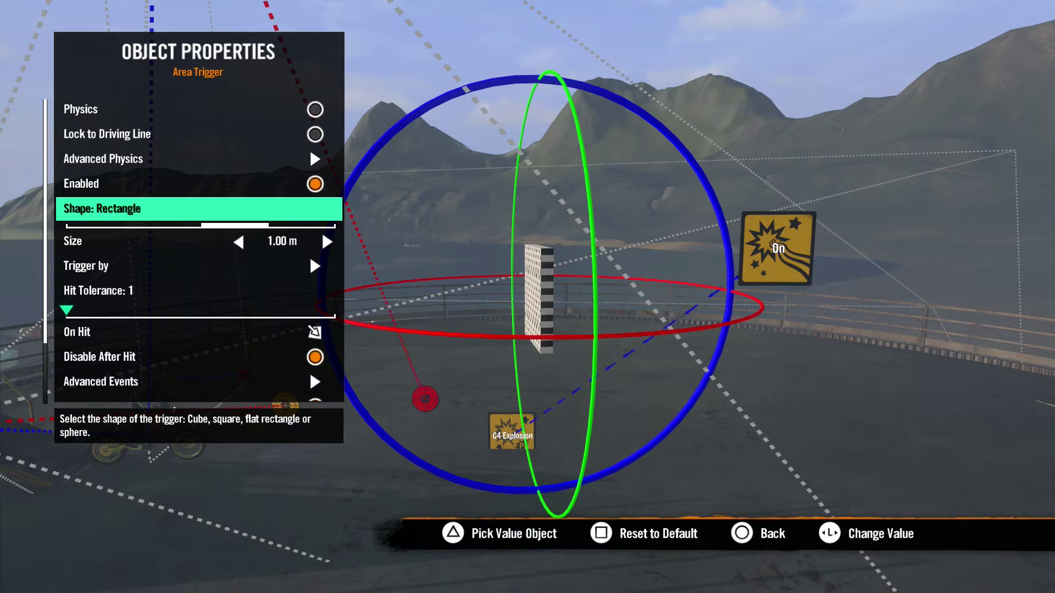
key("Right")
key("Right")
key("Right")
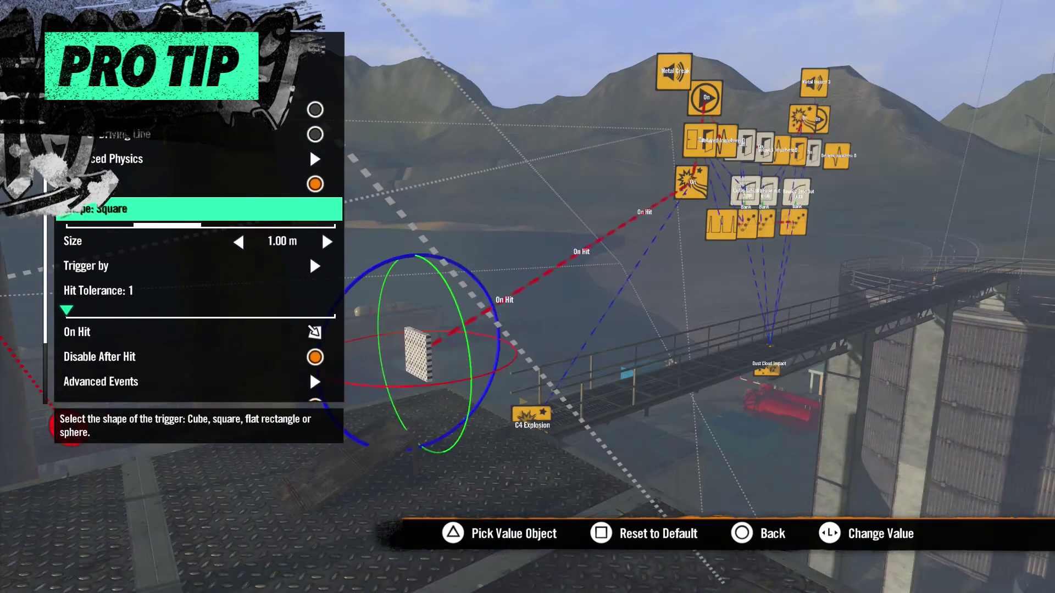
key("Right")
key("Down")
key("Right")
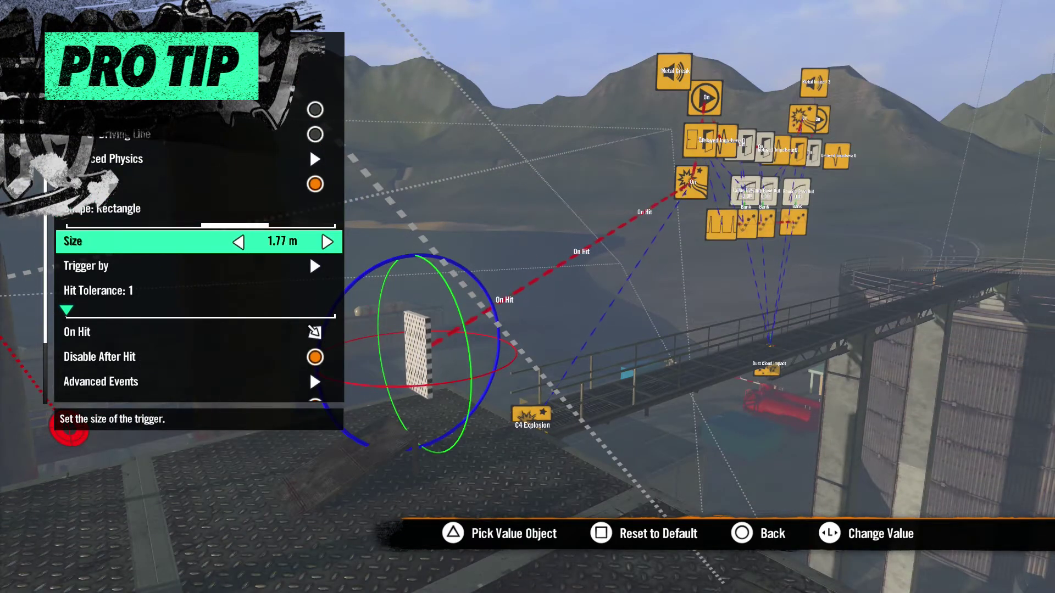
key("Right")
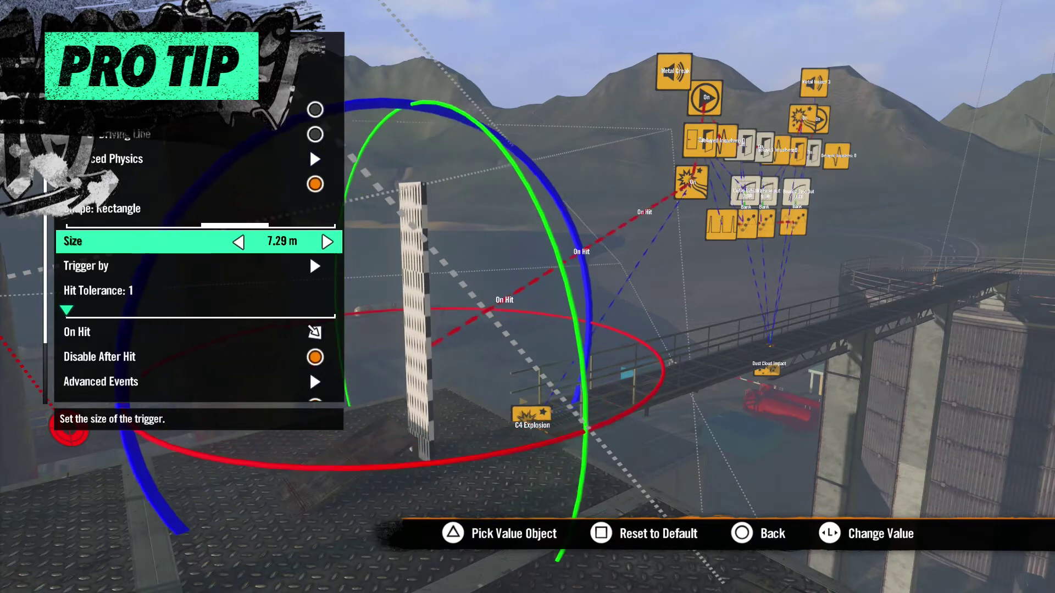
key("Right")
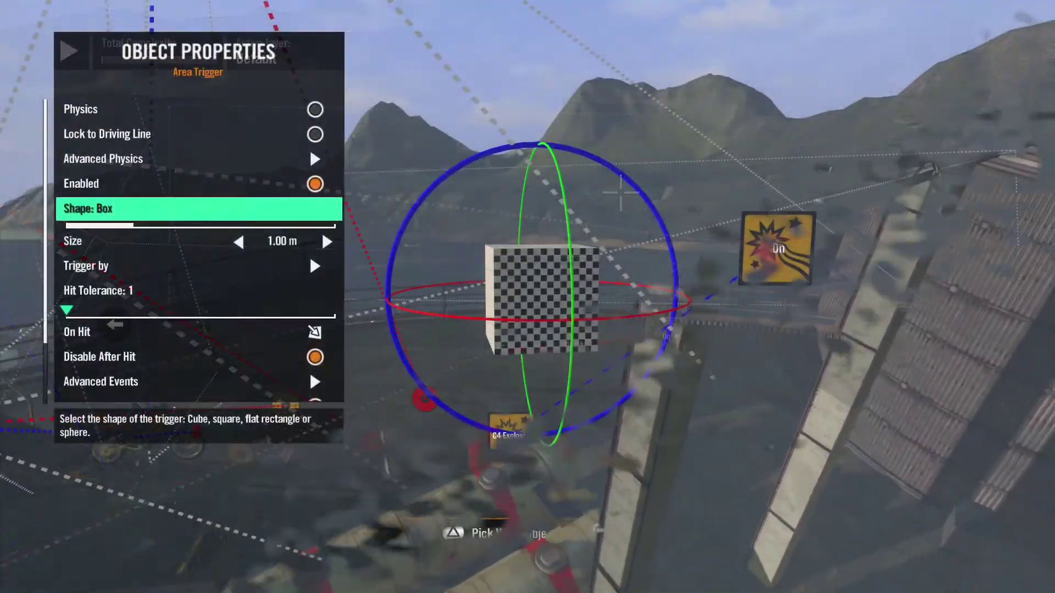
Set Trigger by to Exclude and let Dynamic Objects activate the area trigger.
key("Down")
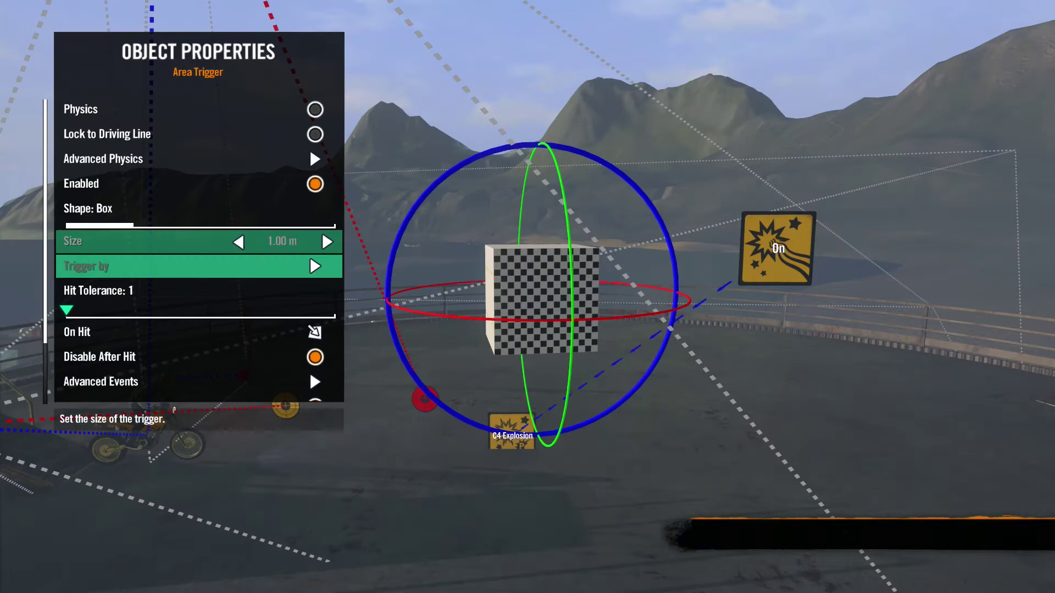
key("Down")
key("Return")
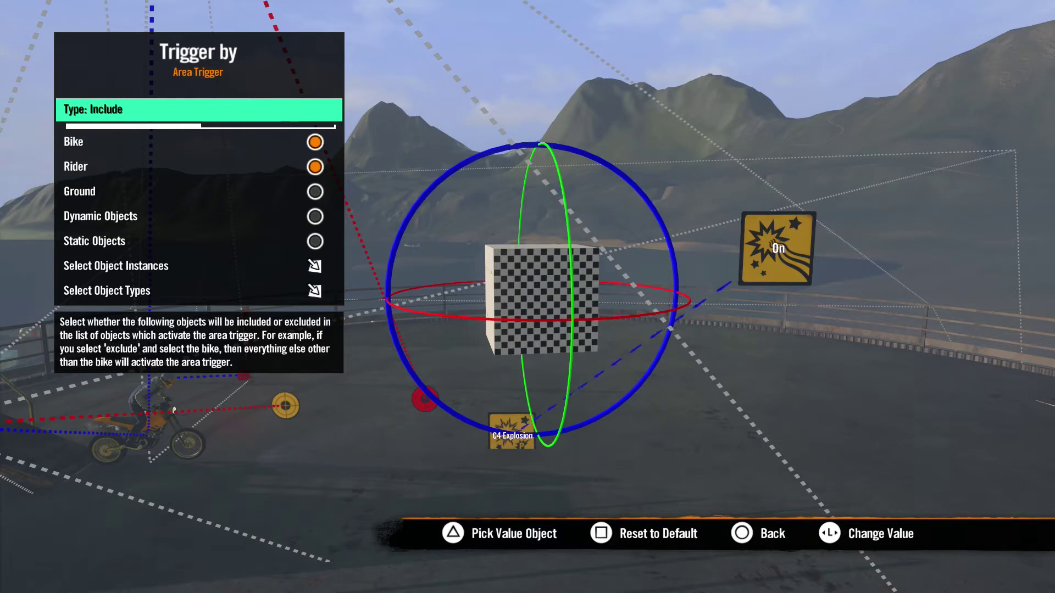
key("Right")
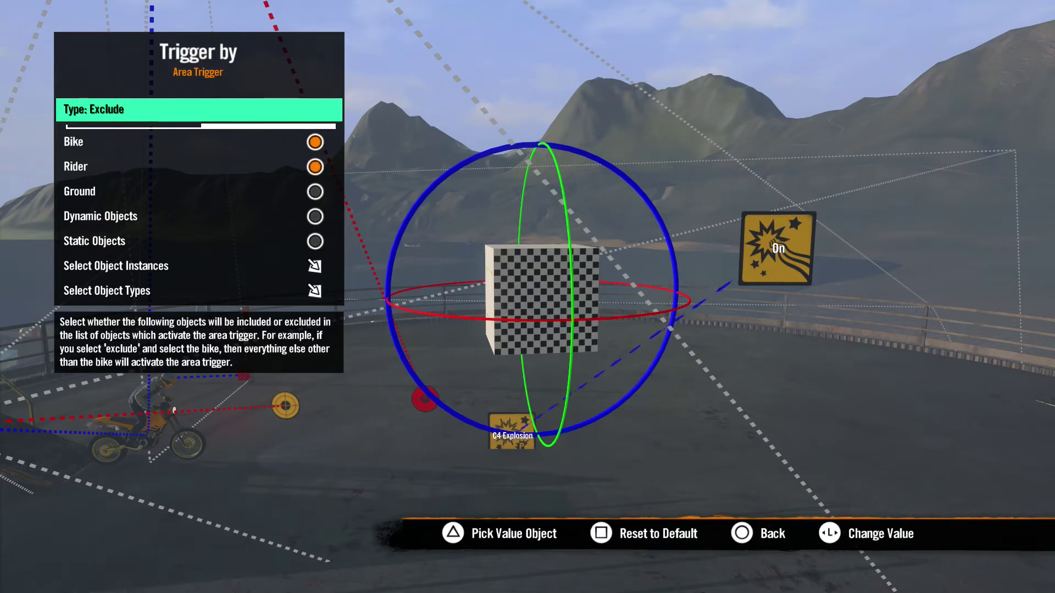
key("Down")
key("Down")
key("Down")
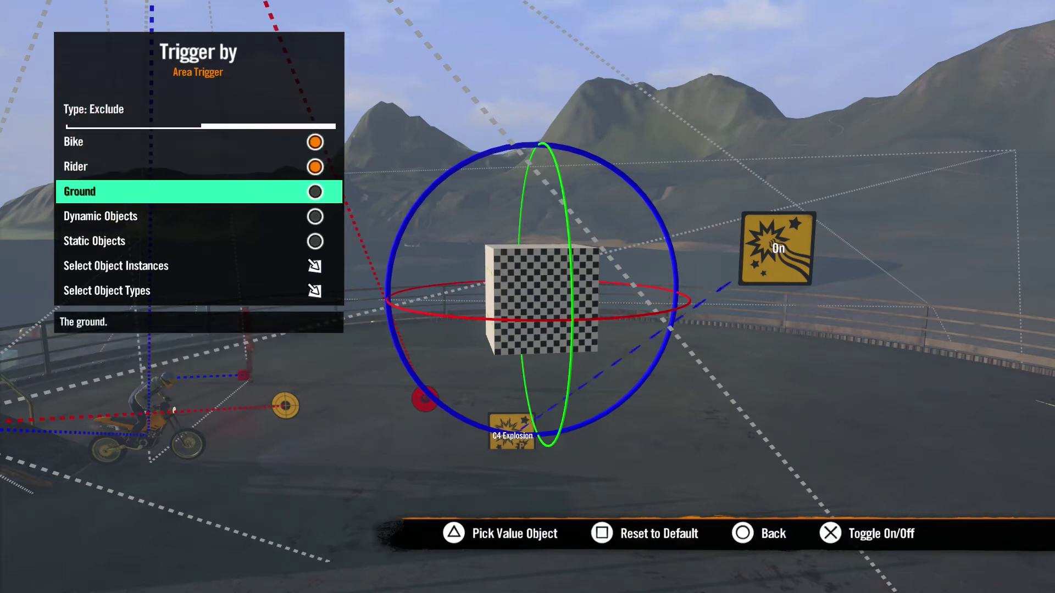
key("Down")
key("Return")
key("Escape")
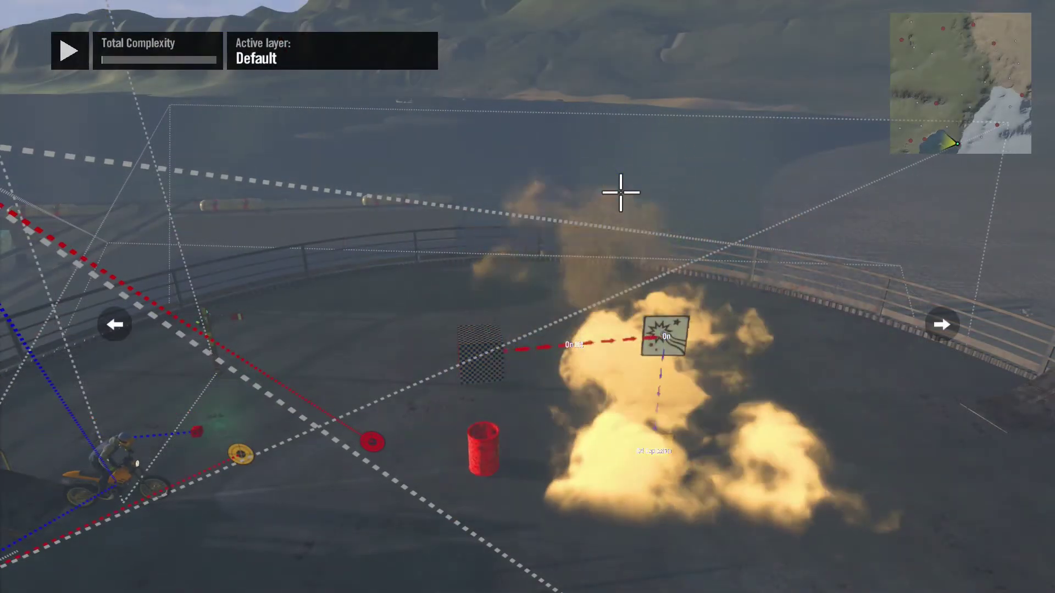
Turn off Dynamic Objects and let Static Objects activate the trigger instead.
key("Return")
key("Down")
key("Return")
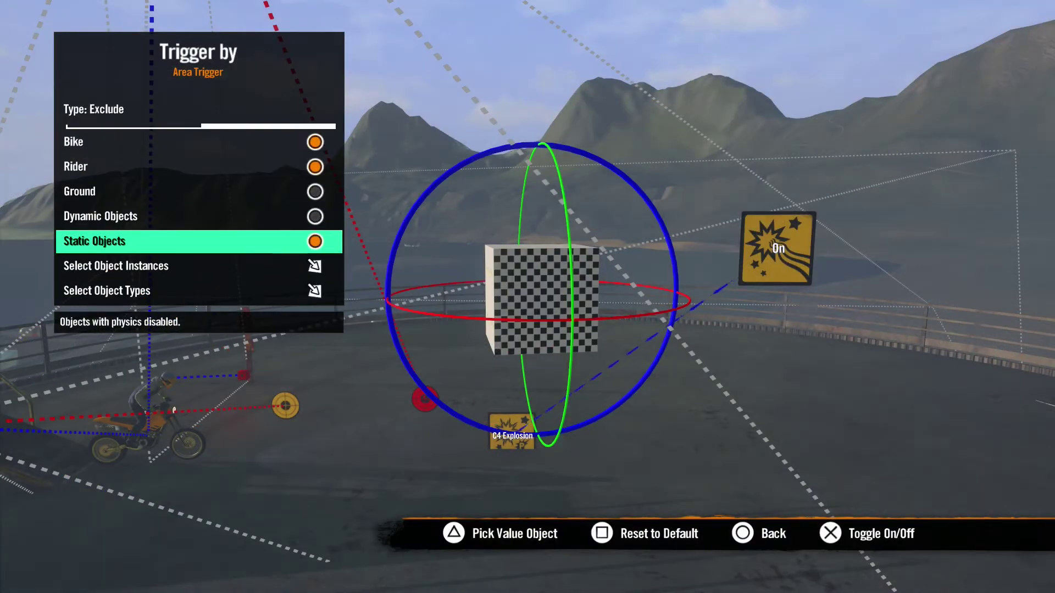
key("Escape")
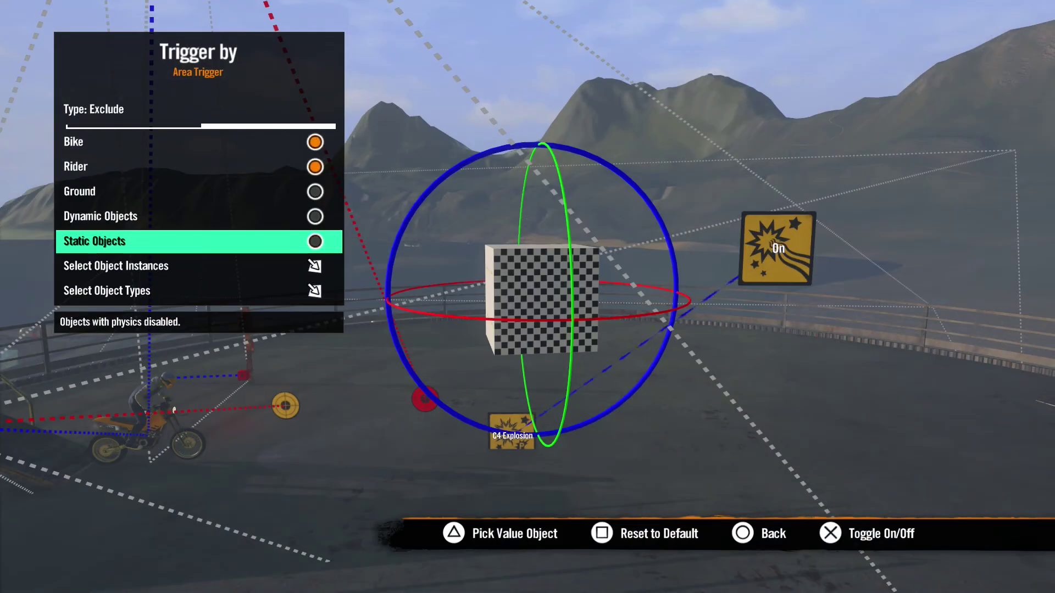
Pick the red barrel instance as the activating object and test-play the track.
key("Down")
key("Return")
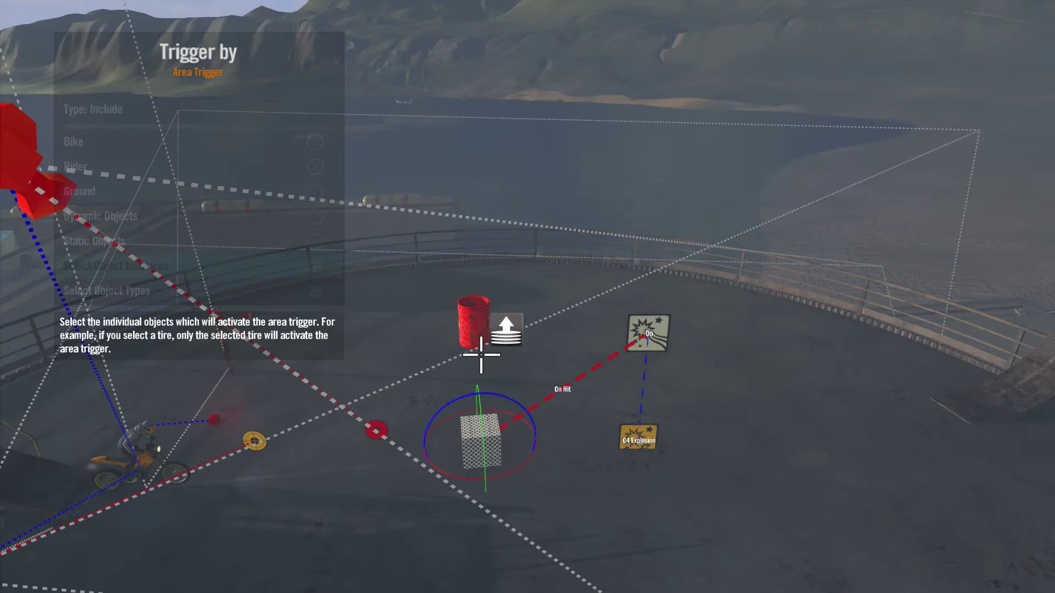
key("Return")
key("Escape")
key("Escape")
key("Escape")
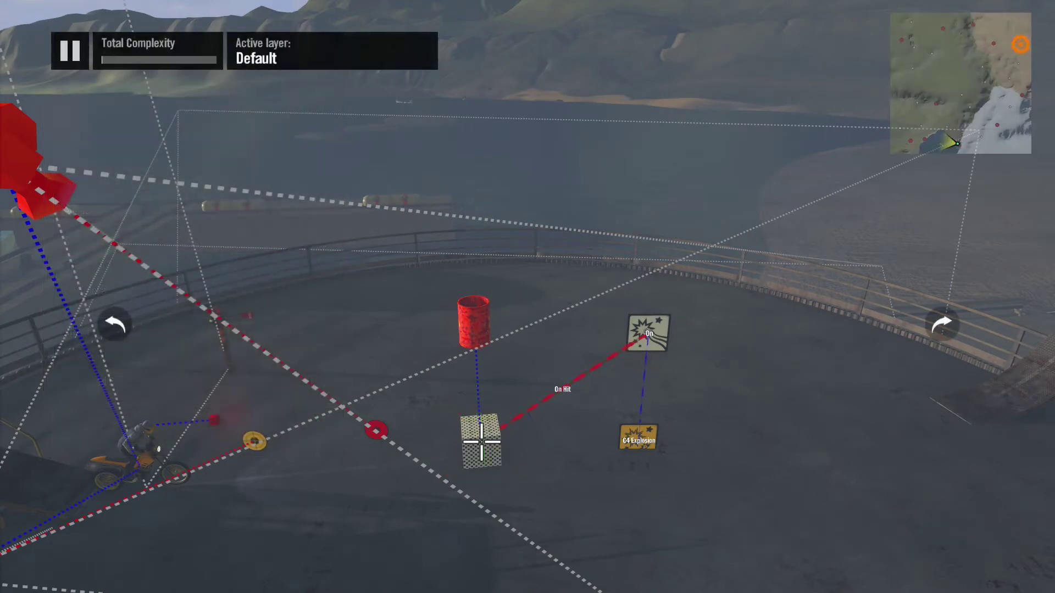
key("p")
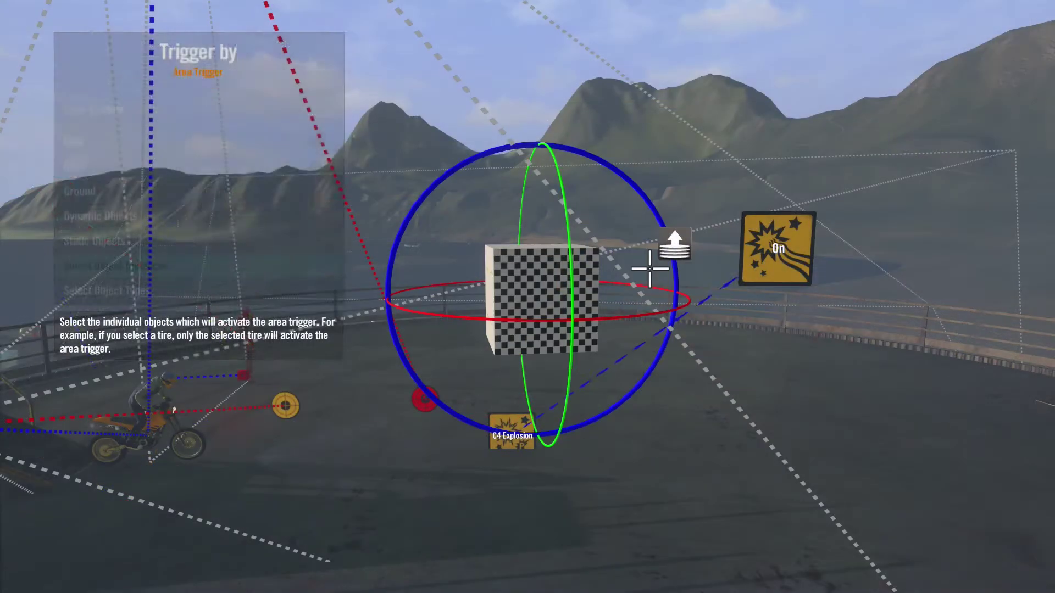
Set the barrel as the activating object type, test-play, and select the trigger cube.
key("Down")
key("Return")
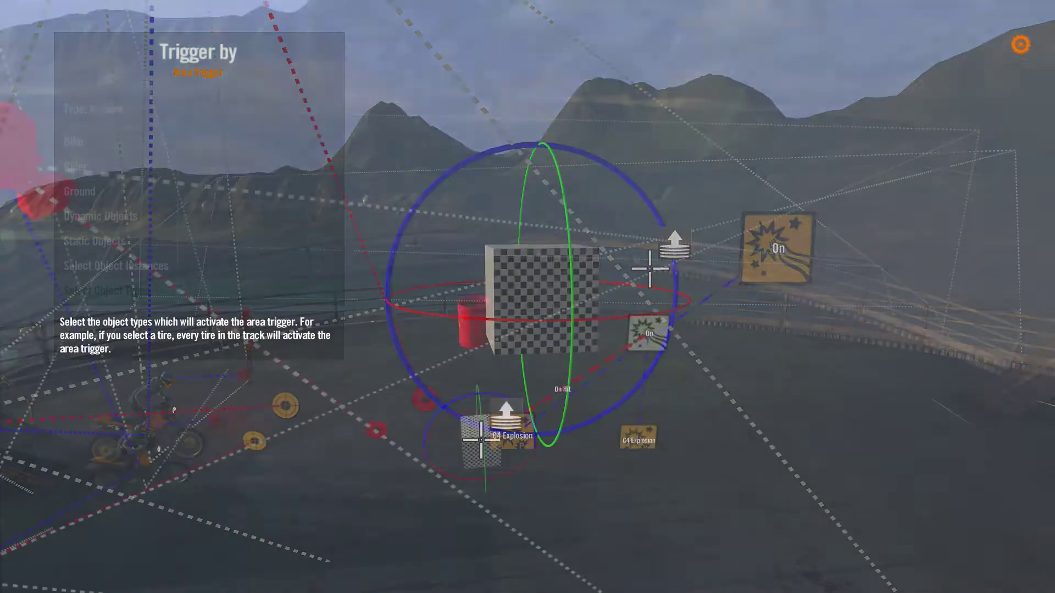
key("Return")
key("Escape")
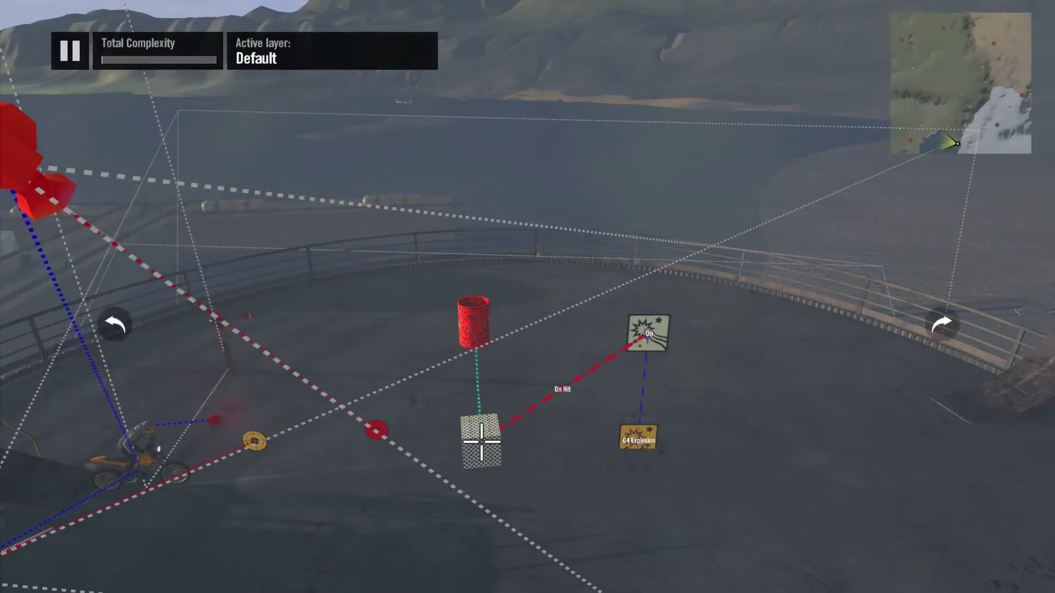
key("p")
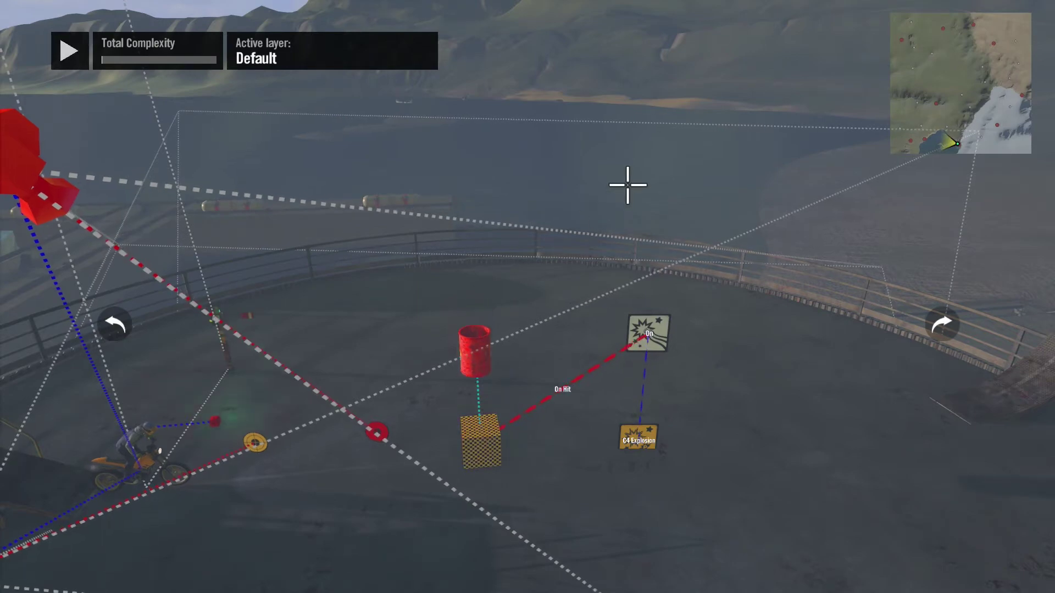
key("p")
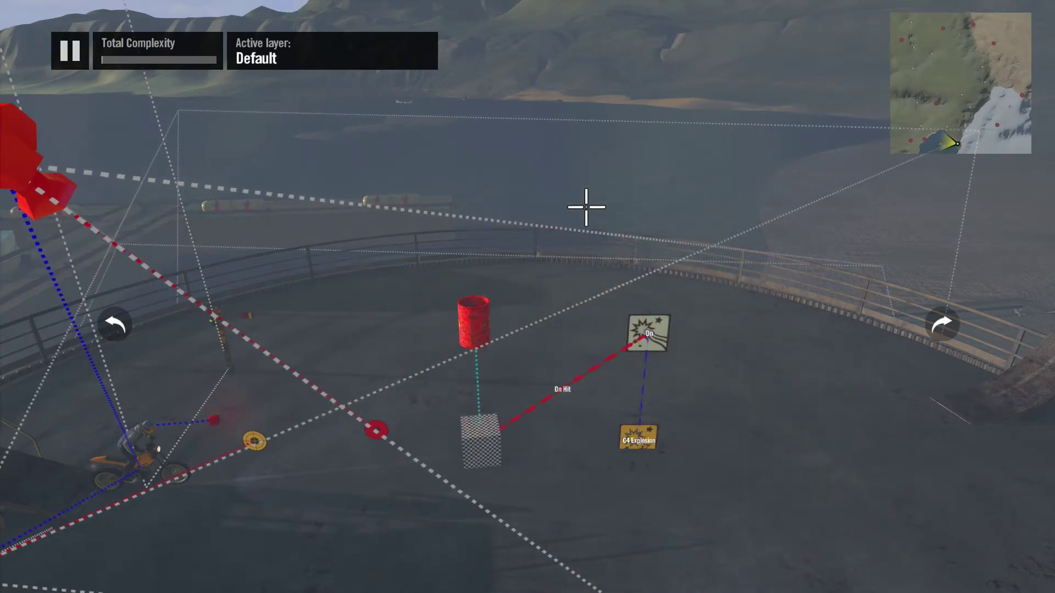
left_click(498, 307)
Try hit tolerance 77, reset it to 1, and target the explosion's On event from On Hit.
key("Return")
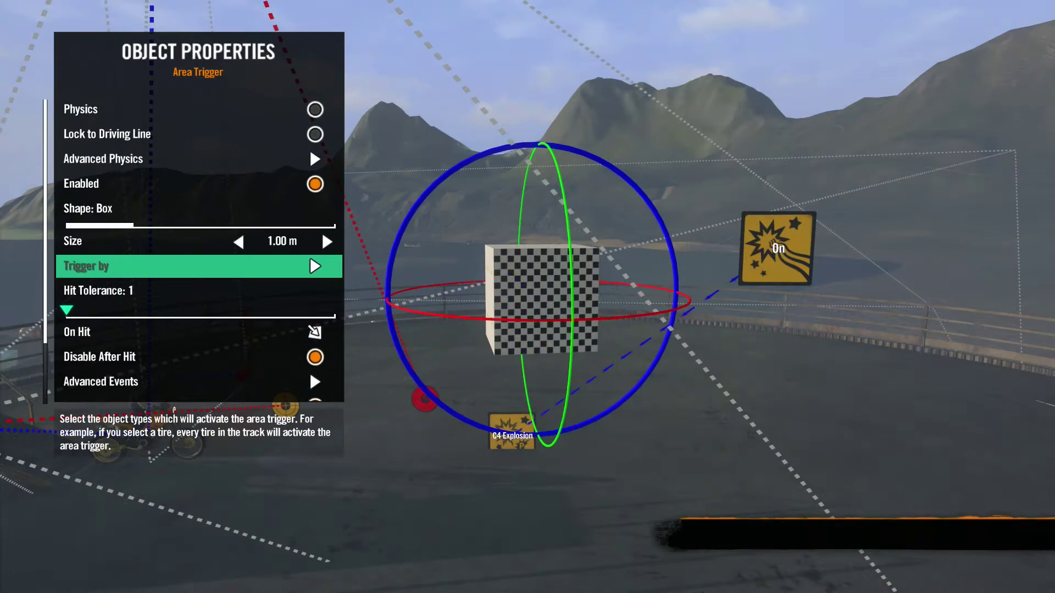
key("Down")
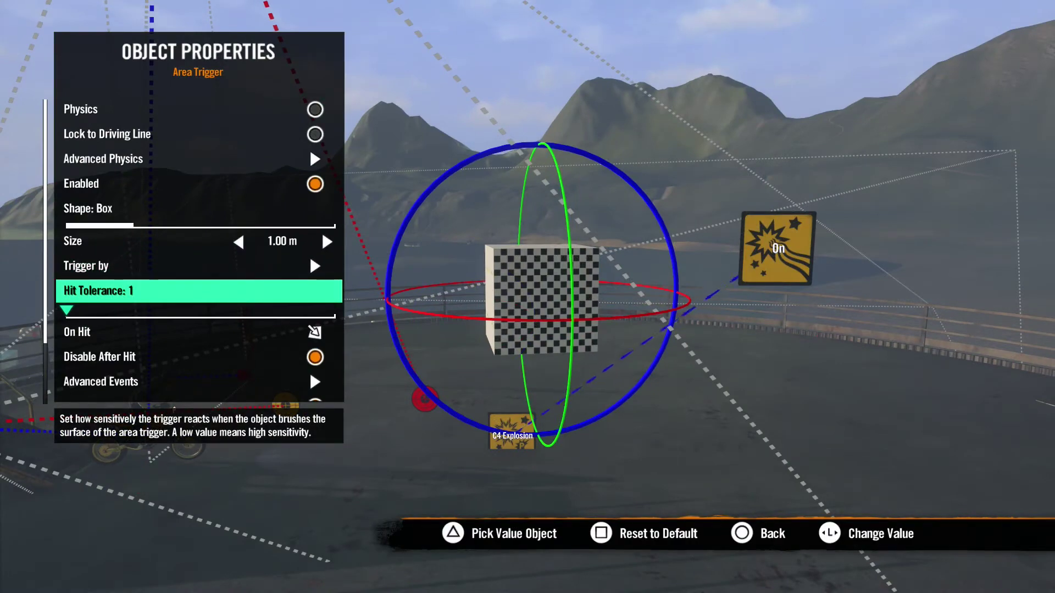
key("Right")
key("Left")
key("Down")
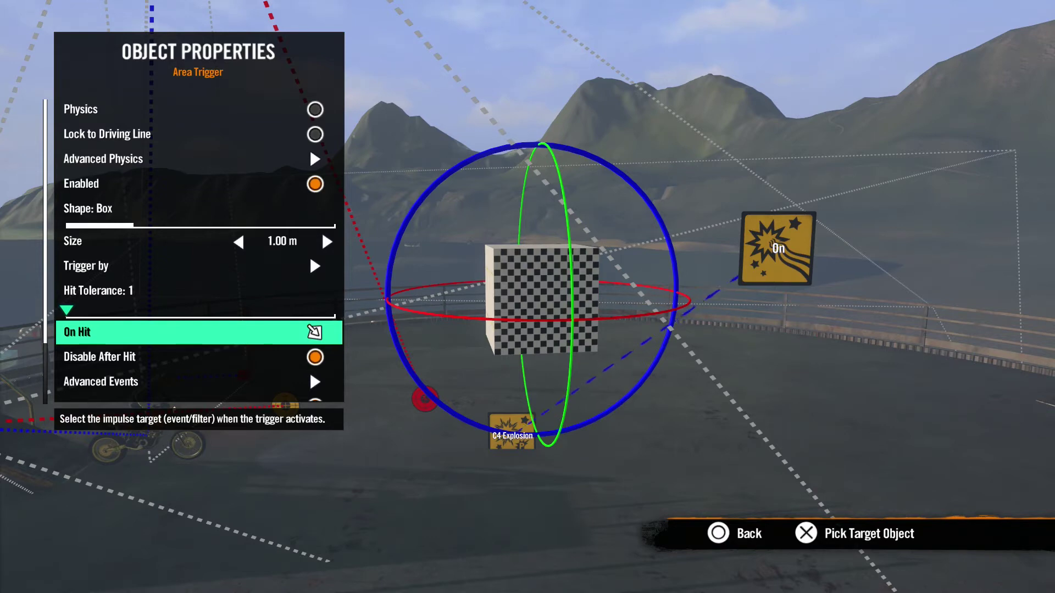
key("Return")
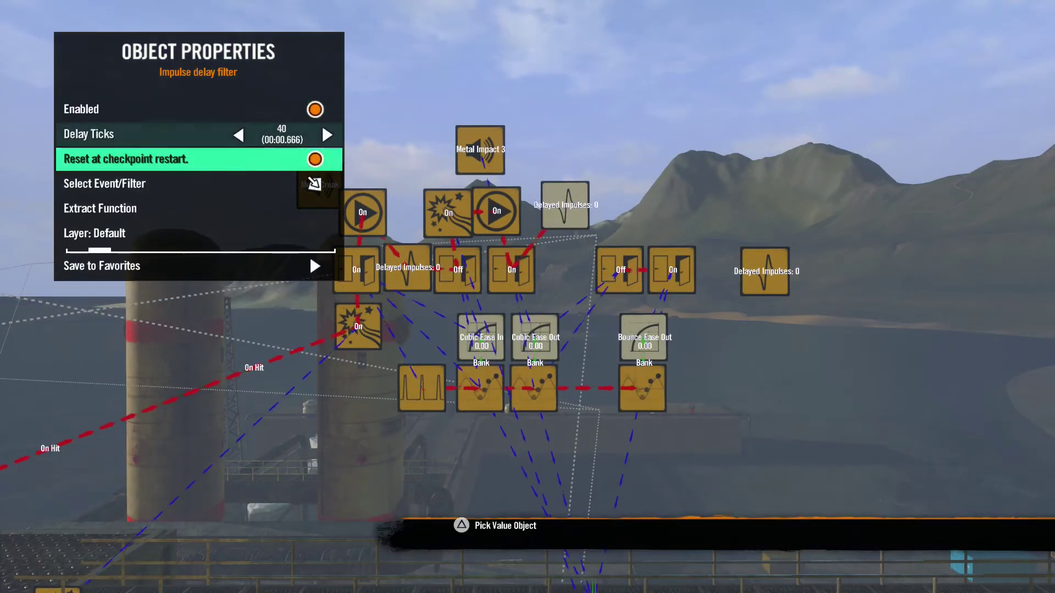
key("Down")
key("Return")
key("Return")
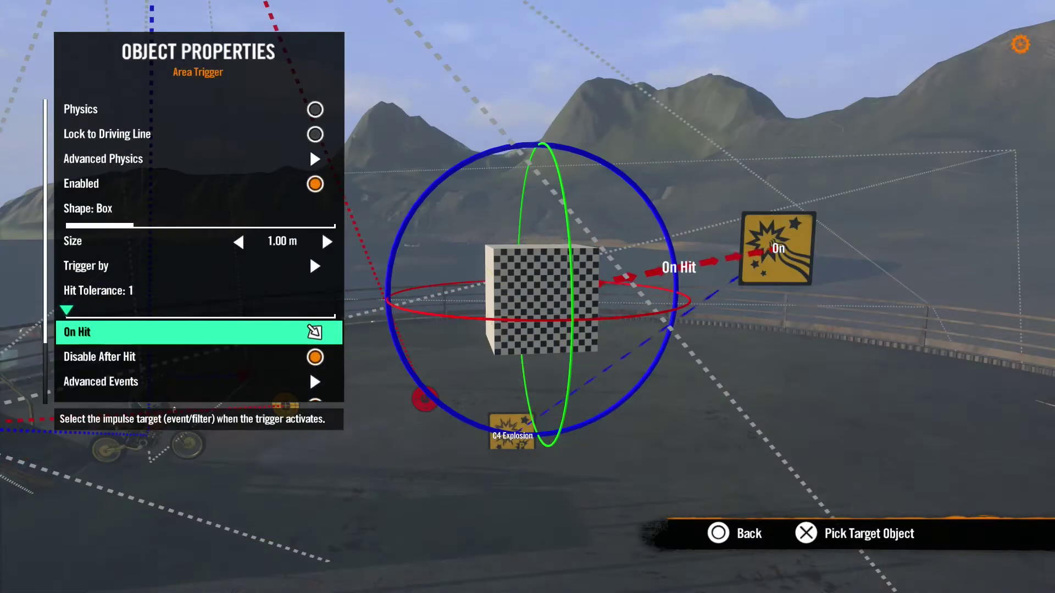
Turn off Disable After Hit, glance at Advanced Events, and close the trigger properties.
key("Down")
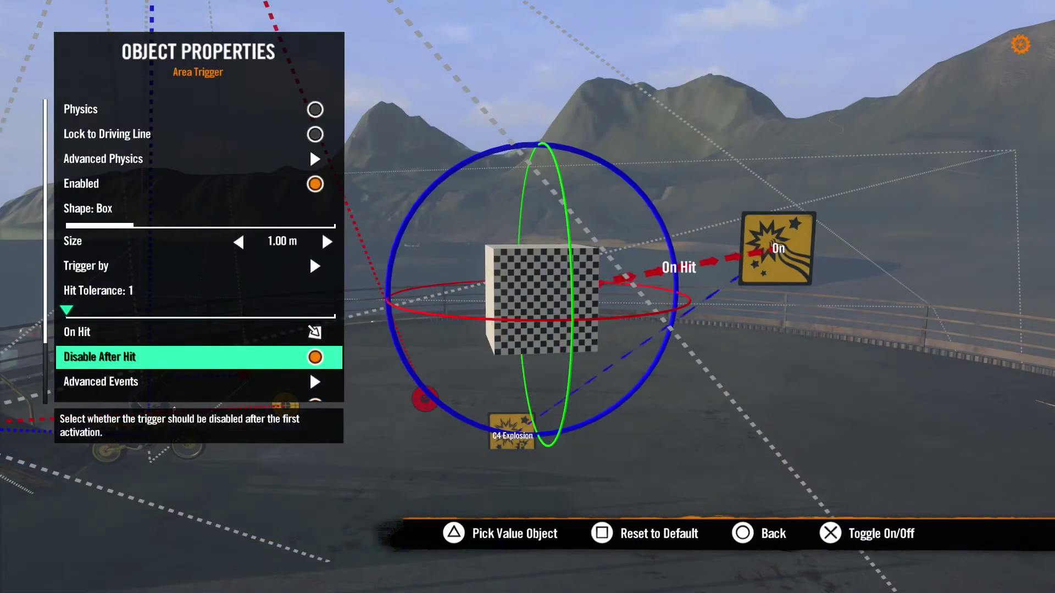
key("Return")
key("Return")
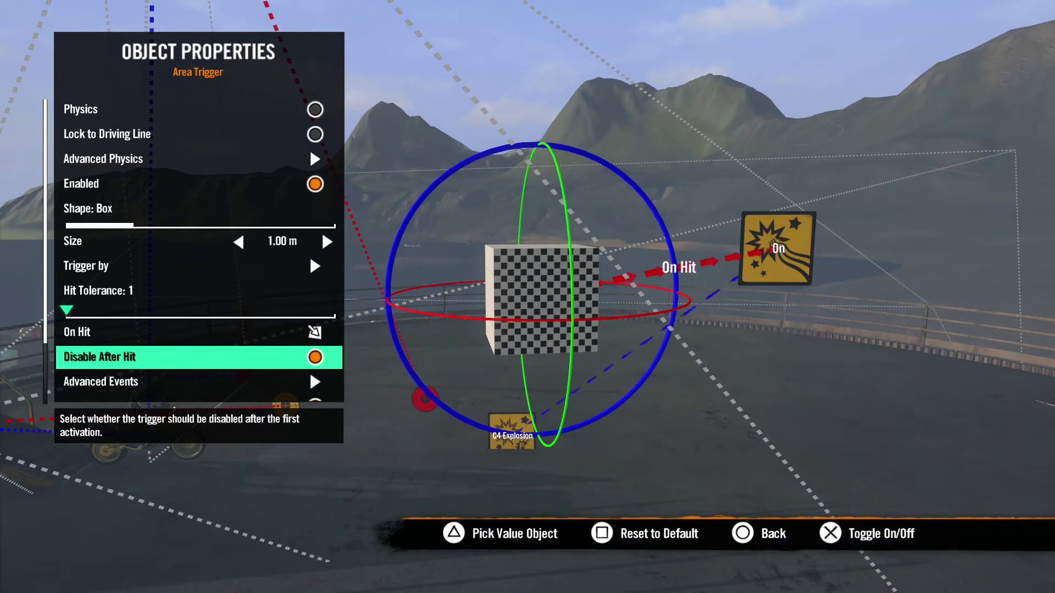
key("Down")
key("Return")
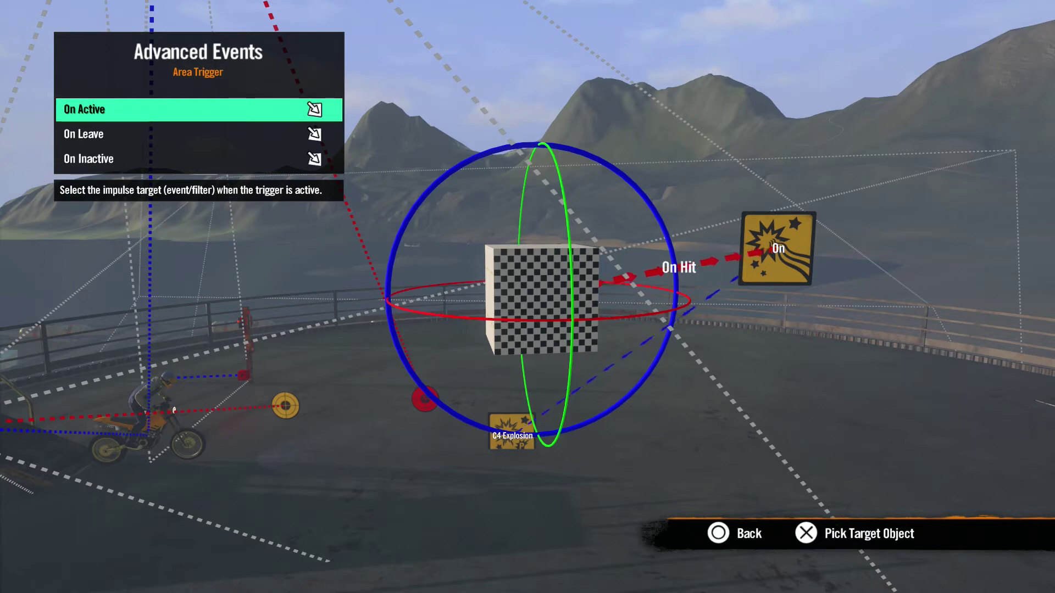
key("Escape")
key("Up")
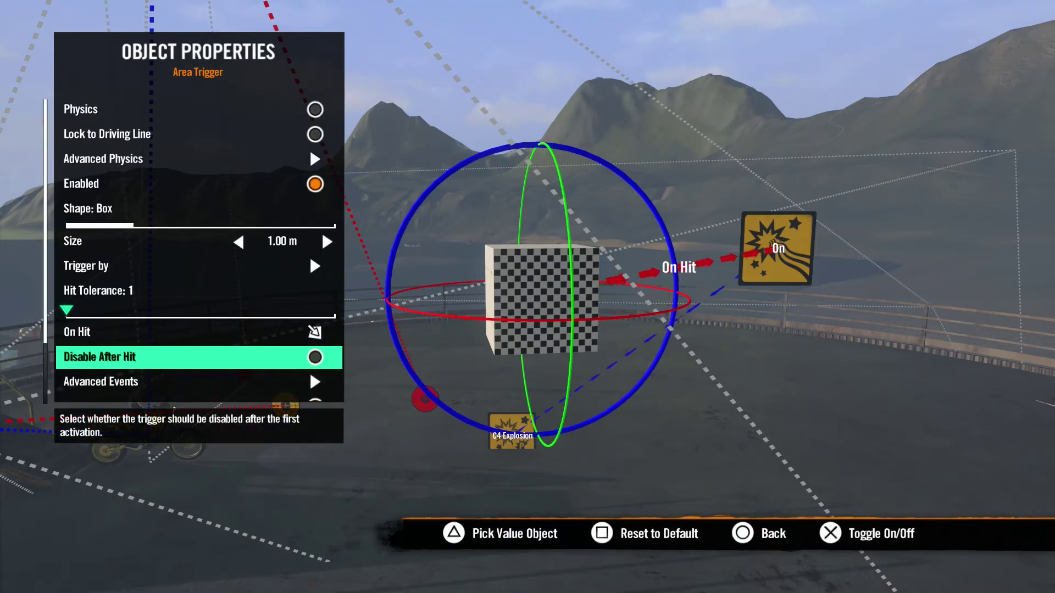
key("Escape")
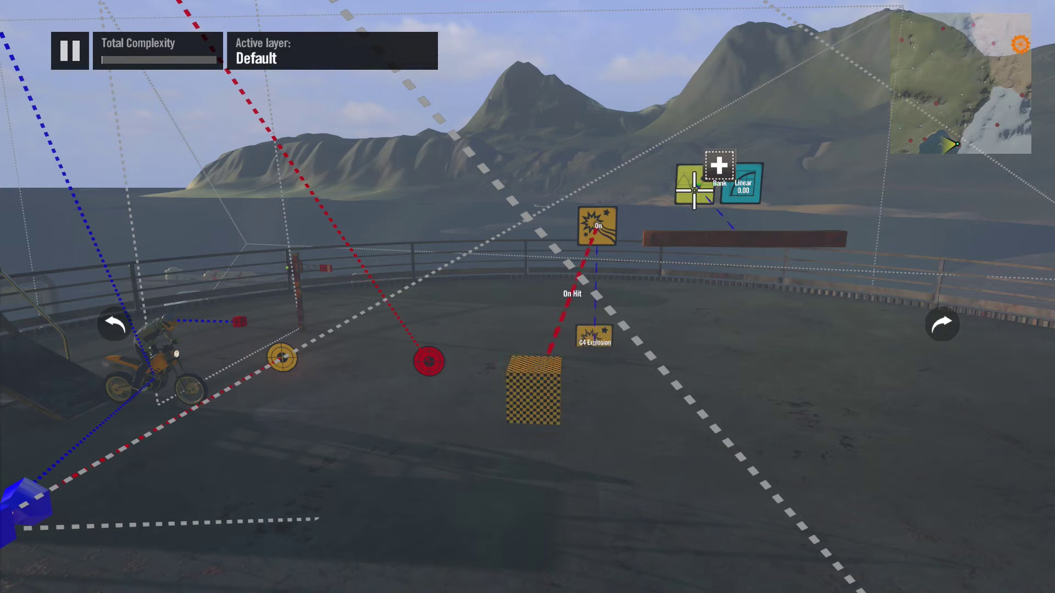
Select the wooden plank, Linear node and C4 Explosion node, then deselect the explosion.
left_click(737, 237)
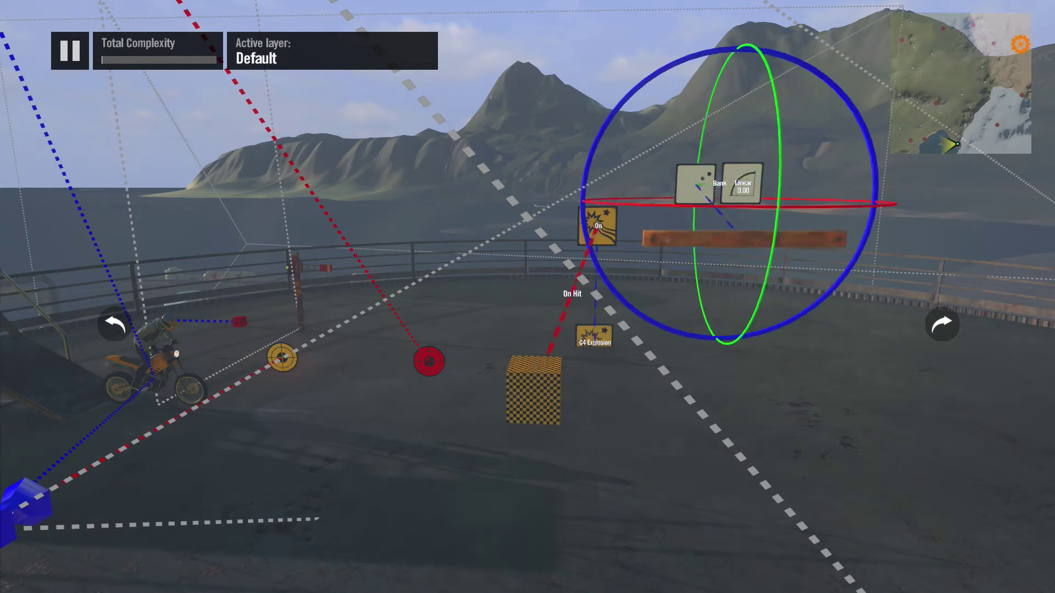
left_click(741, 184)
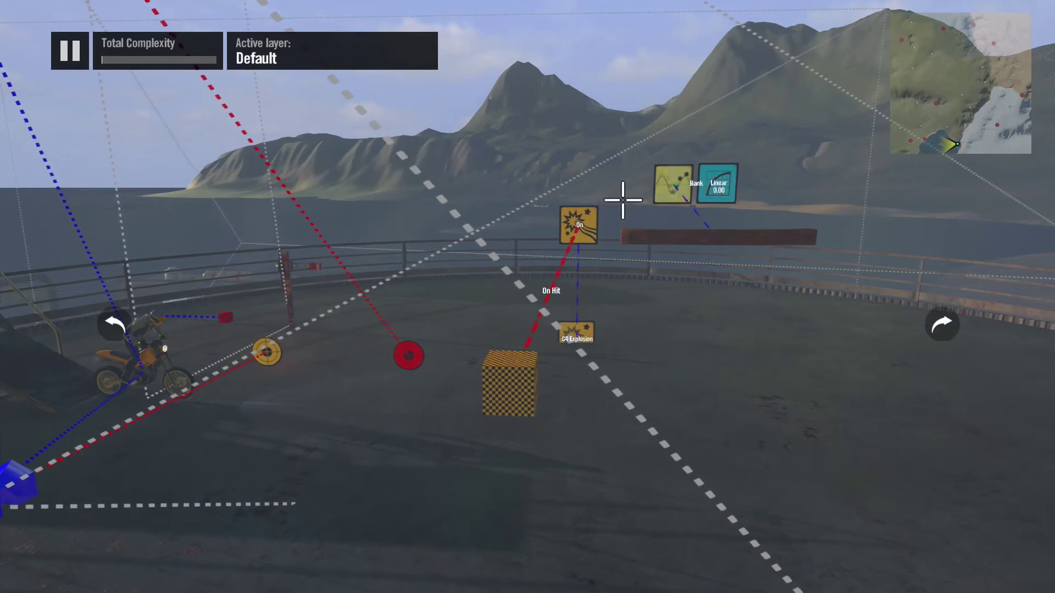
left_click(583, 326)
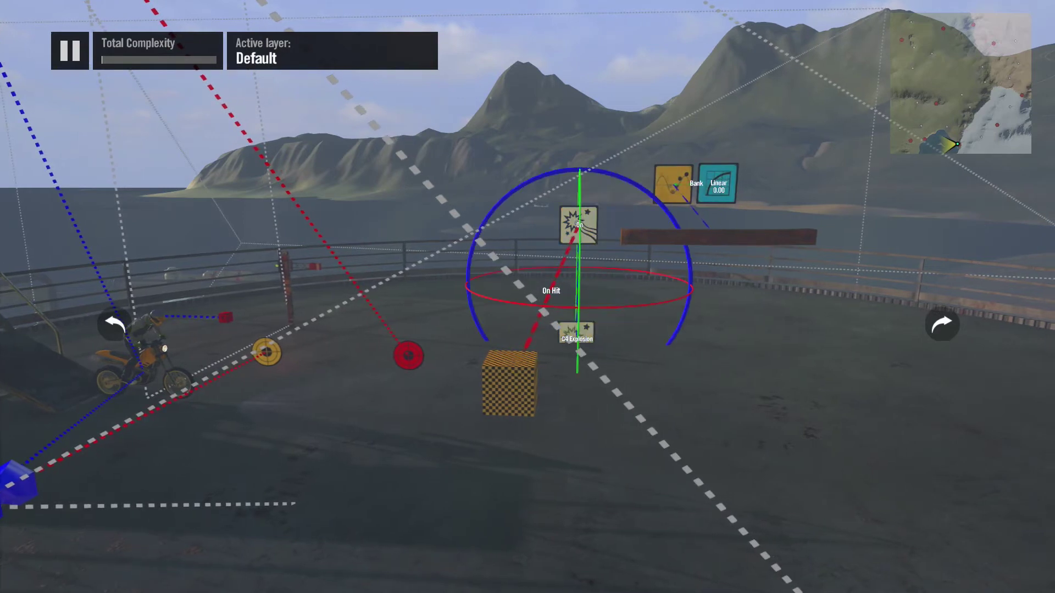
left_click(575, 283)
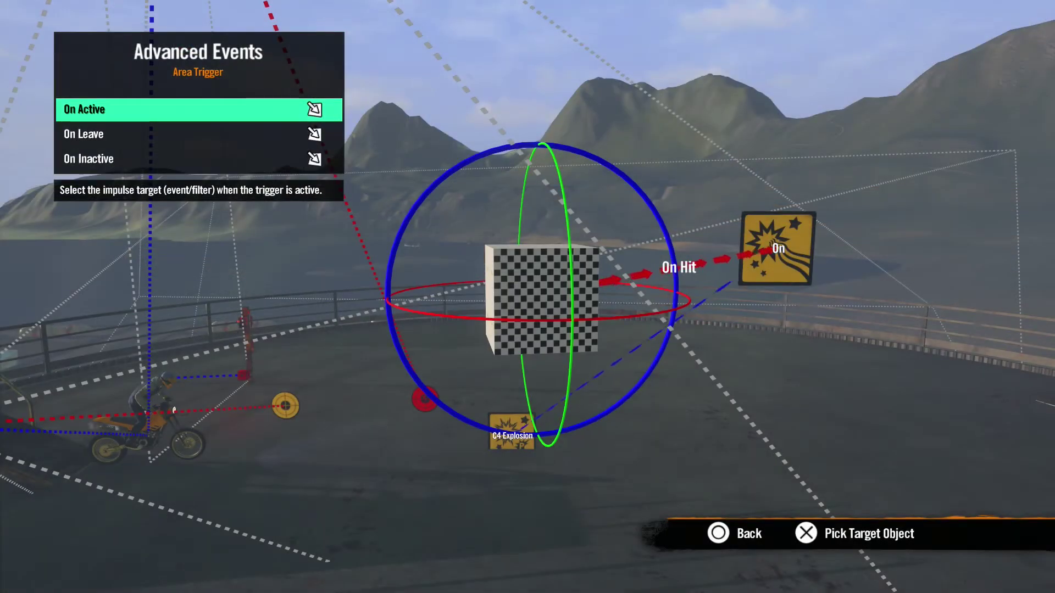
Try targeting On Leave, cancel, then move down to Reset at checkpoint restart.
key("Down")
key("Return")
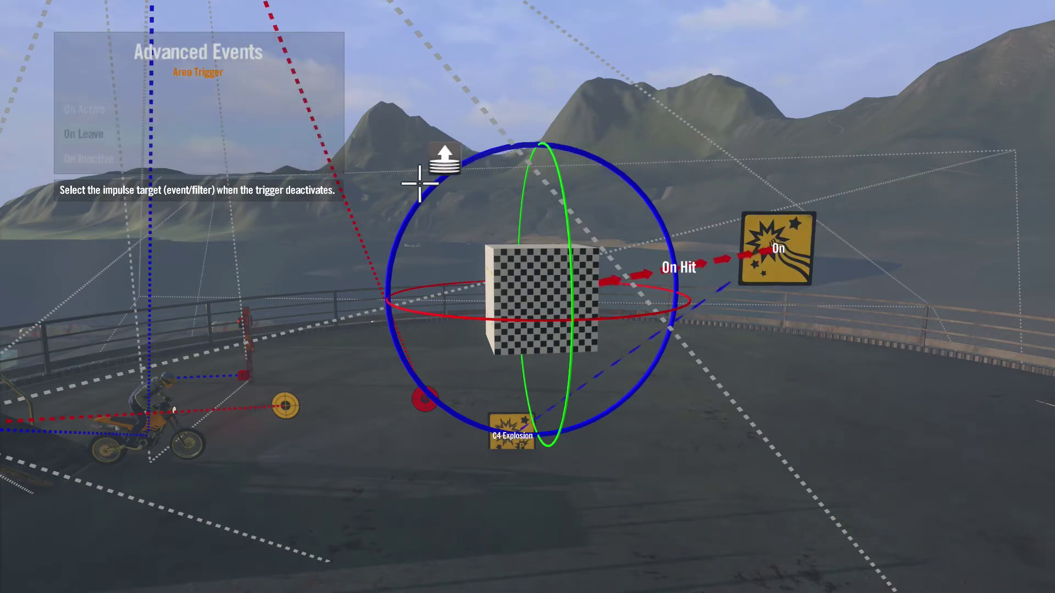
key("Escape")
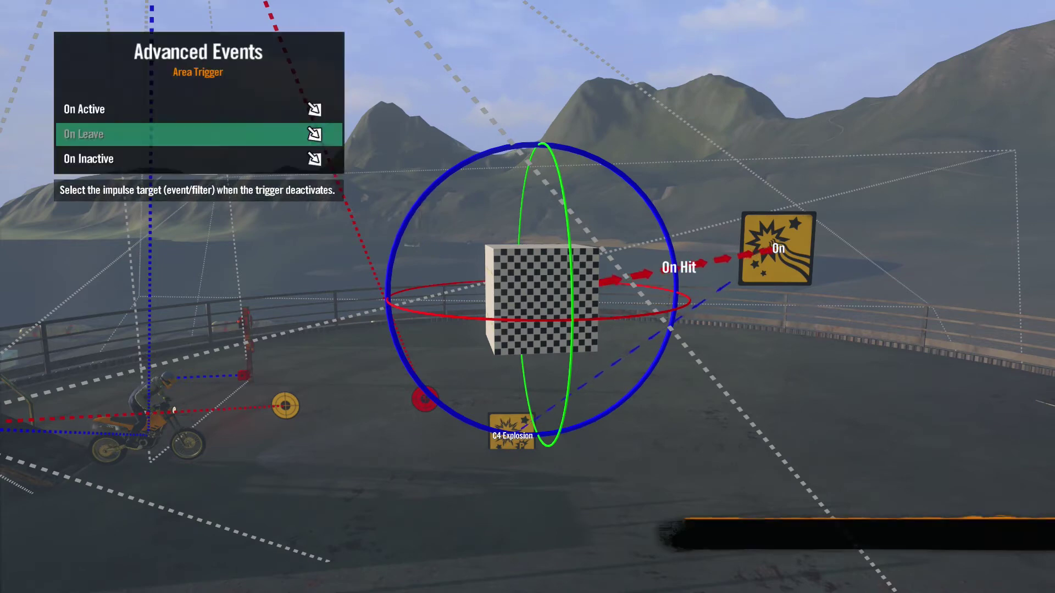
key("Escape")
key("Up")
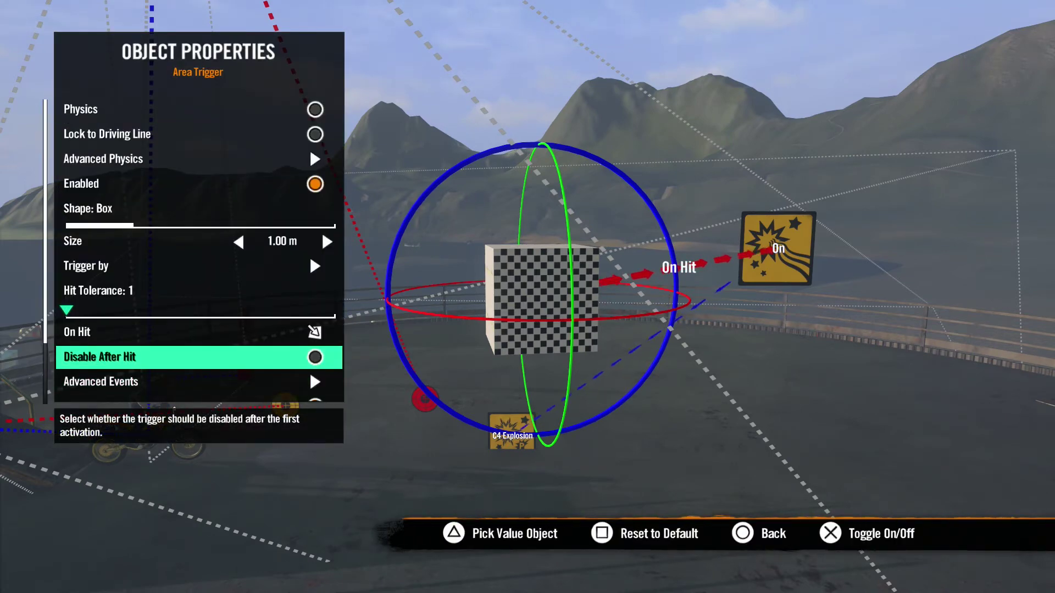
key("Down")
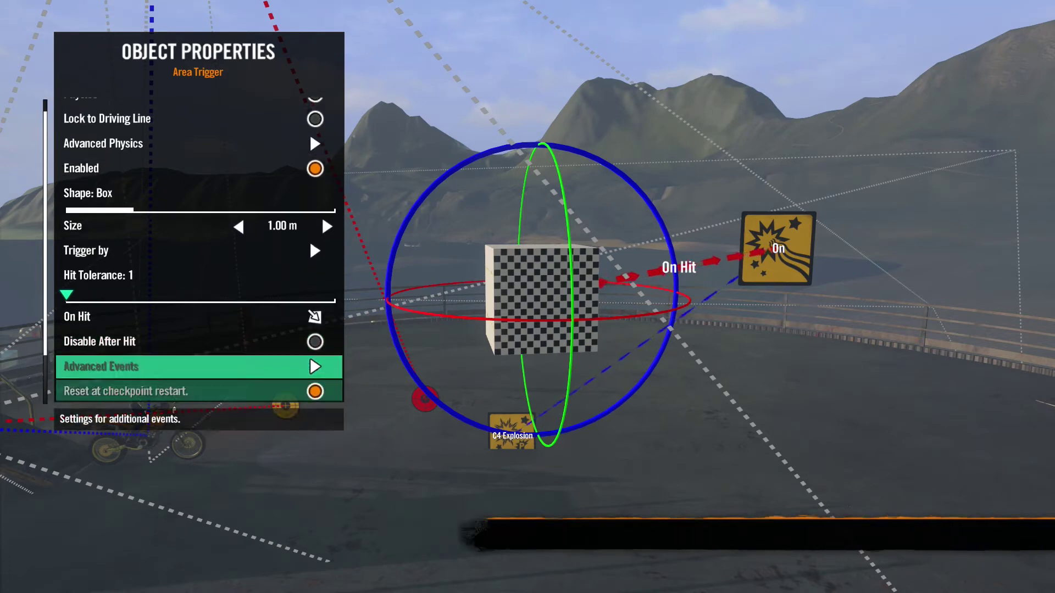
key("Down")
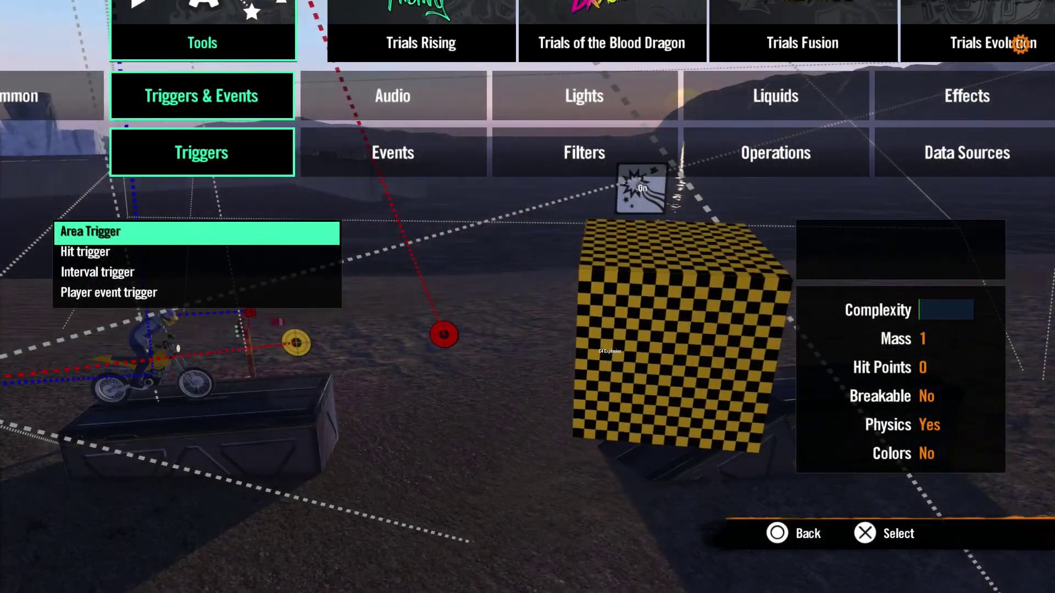
Place a Hit trigger target on the track and open its properties.
key("Down")
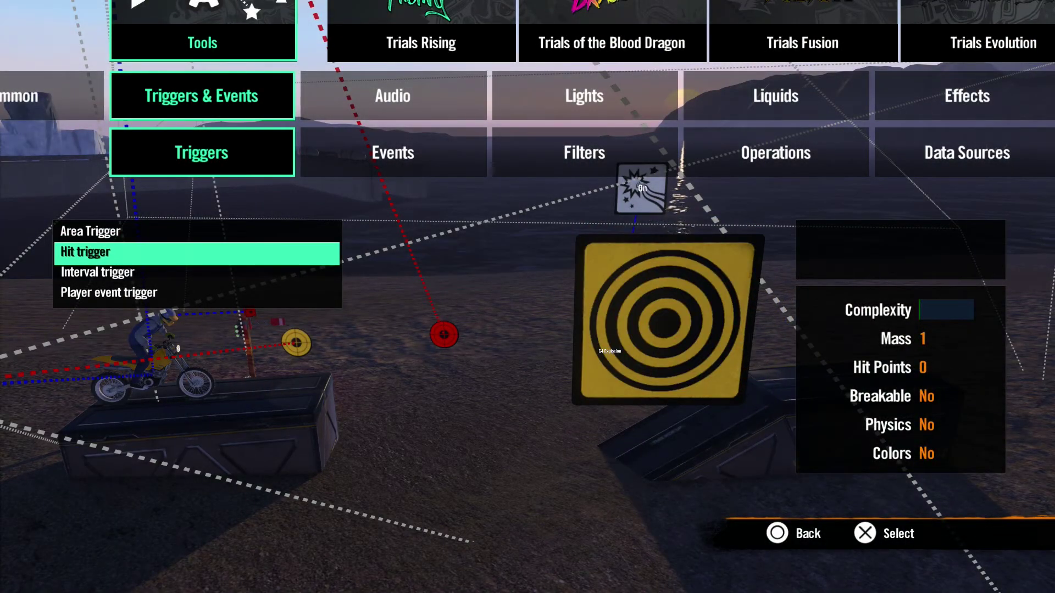
key("Return")
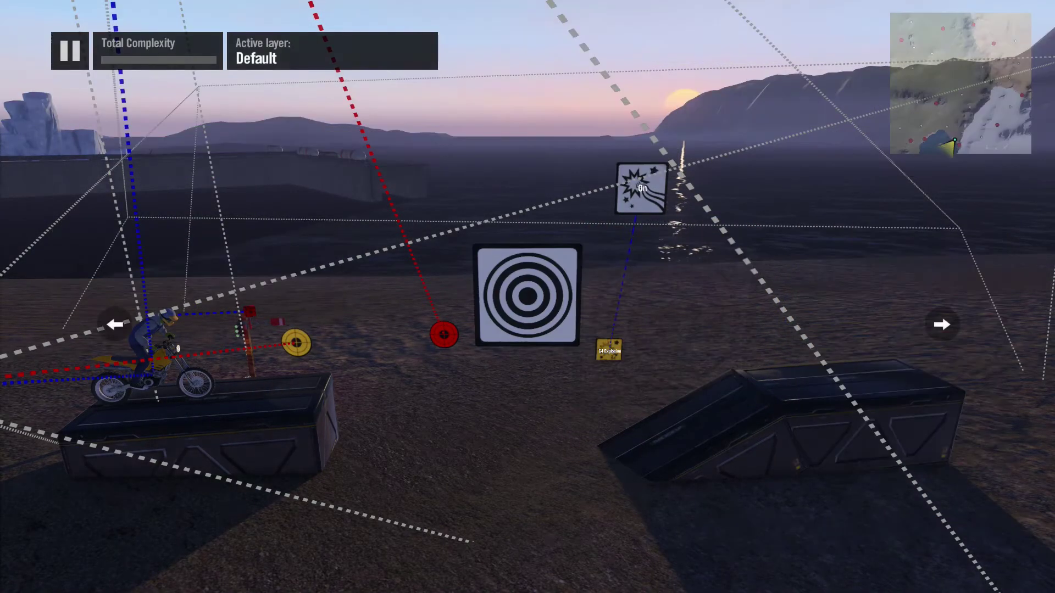
key("Return")
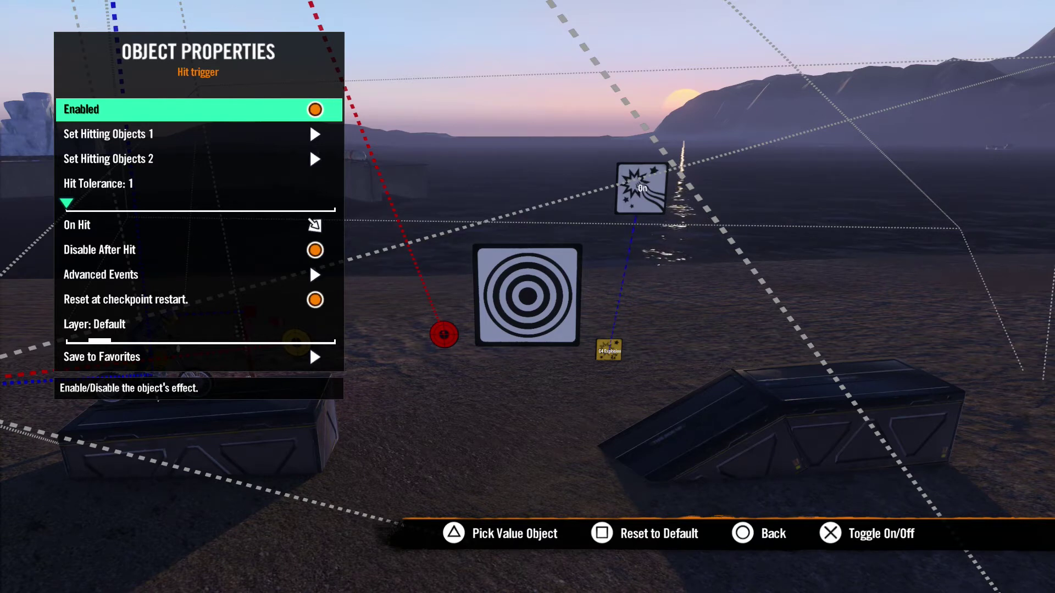
Review Set Hitting Objects 1 options and make Ground a hitting object in Set Hitting Objects 2.
left_click(198, 134)
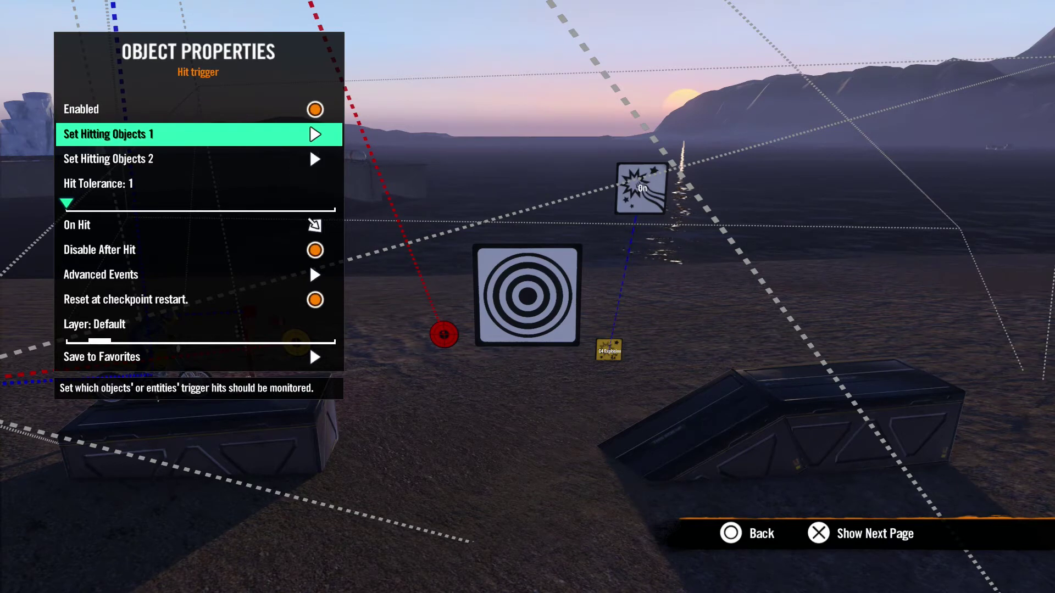
key("Return")
key("Down")
key("Down")
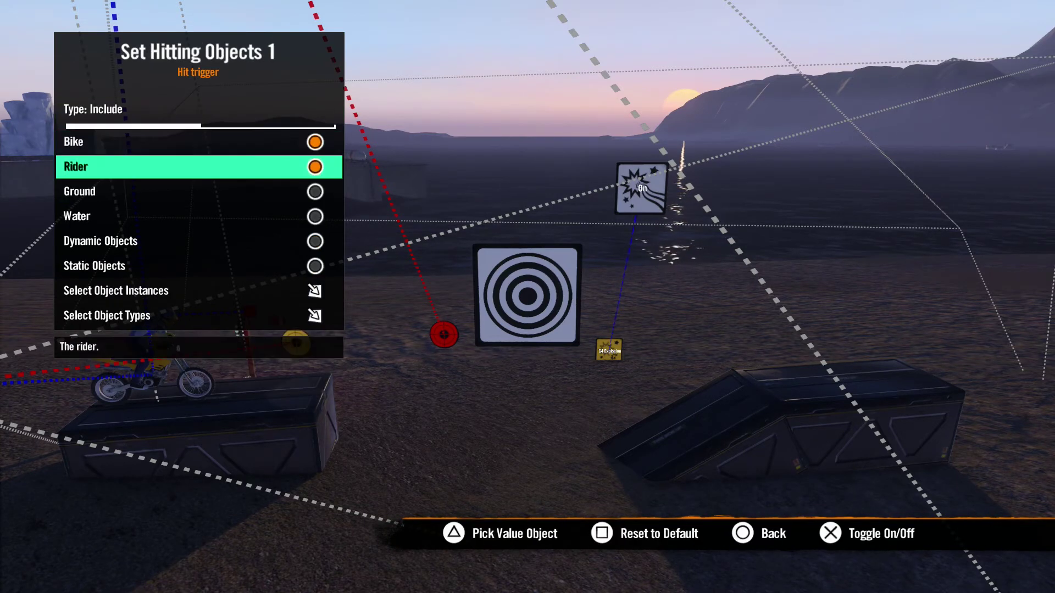
key("Escape")
key("Down")
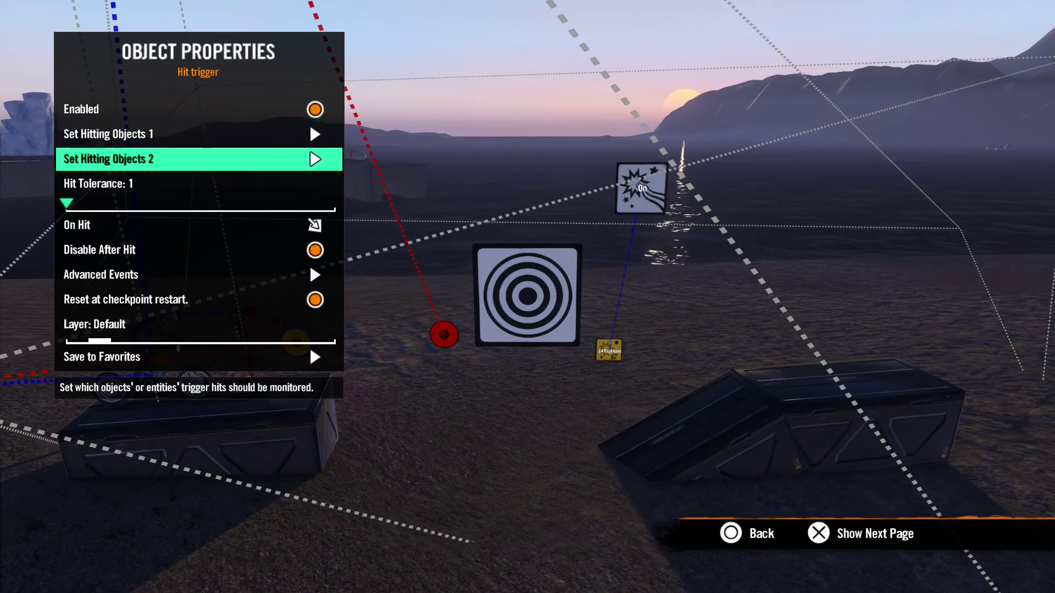
key("Return")
key("Down")
key("Down")
key("Down")
key("Return")
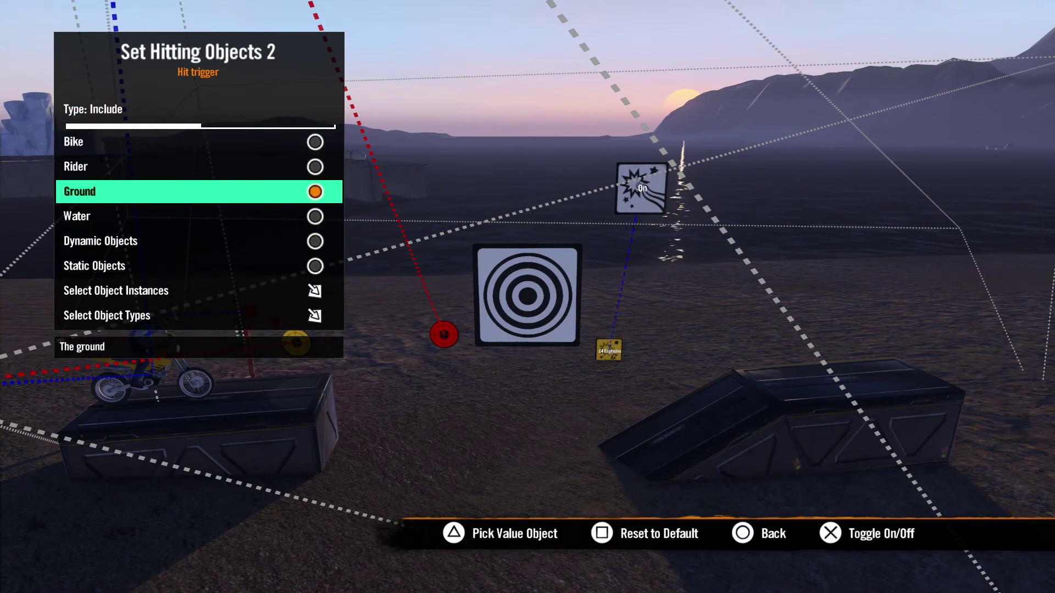
key("Escape")
key("Down")
key("Down")
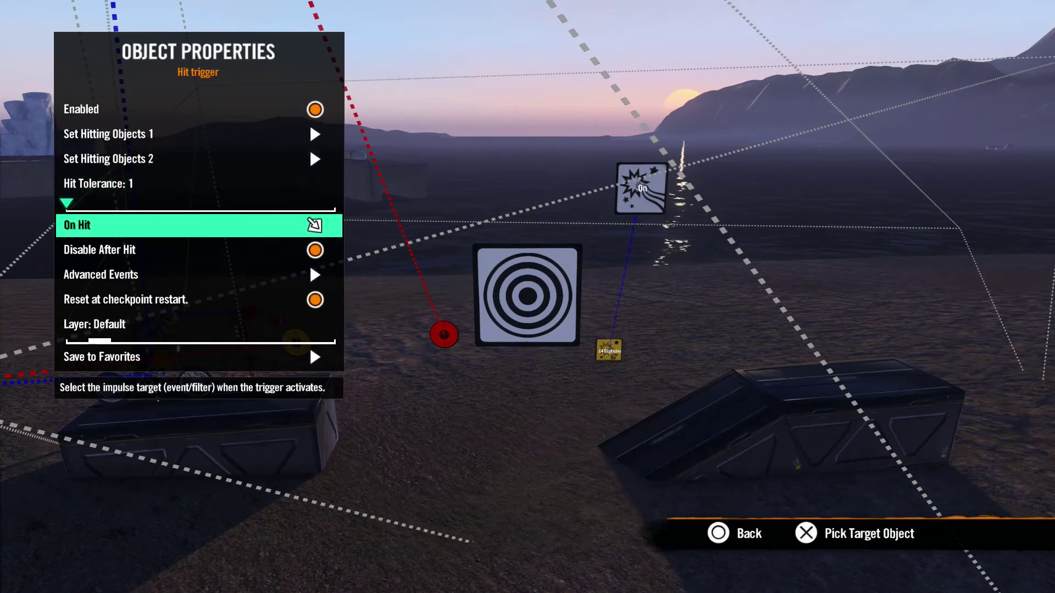
Target the explosion event from the hit trigger's On Hit and test-ride the track.
key("Return")
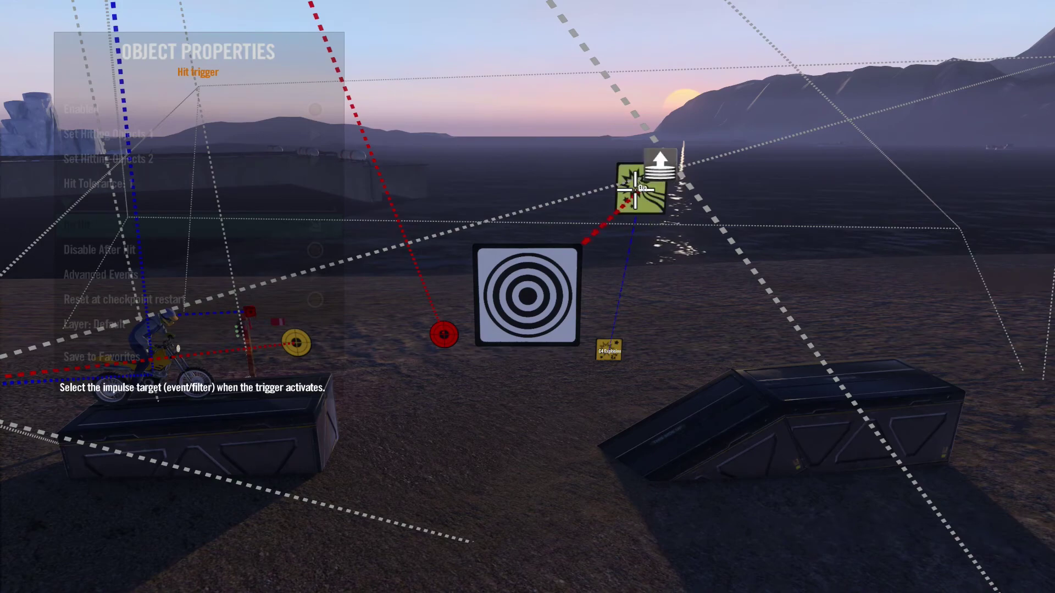
key("Return")
key("space")
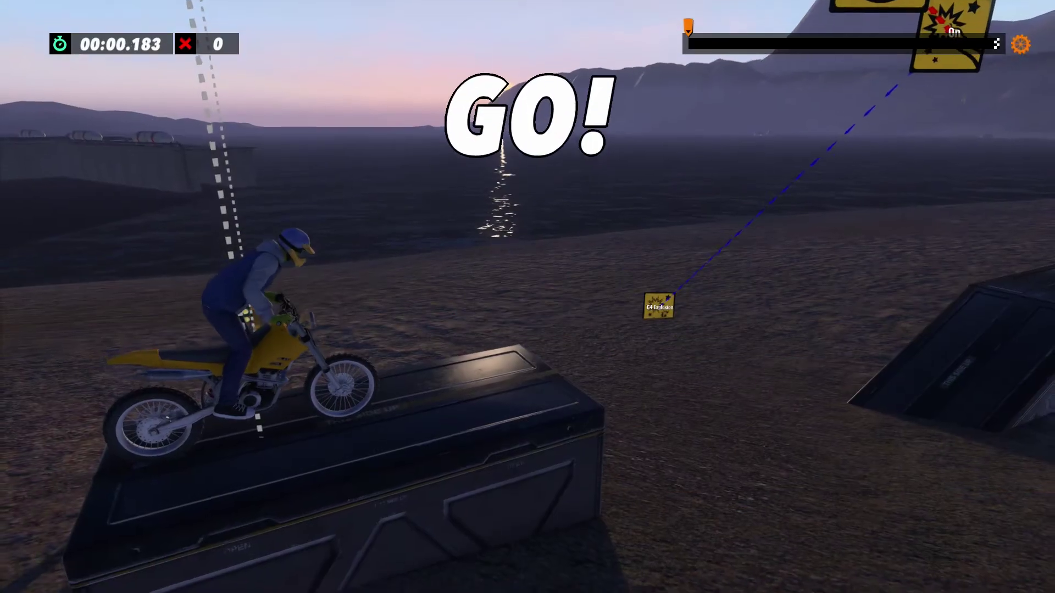
key("Up")
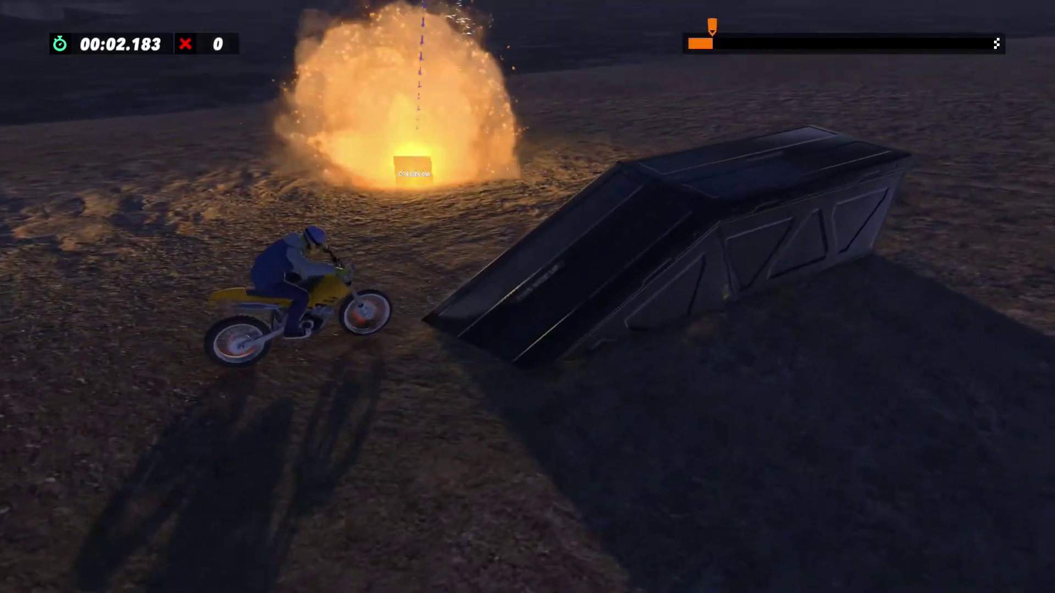
key("space")
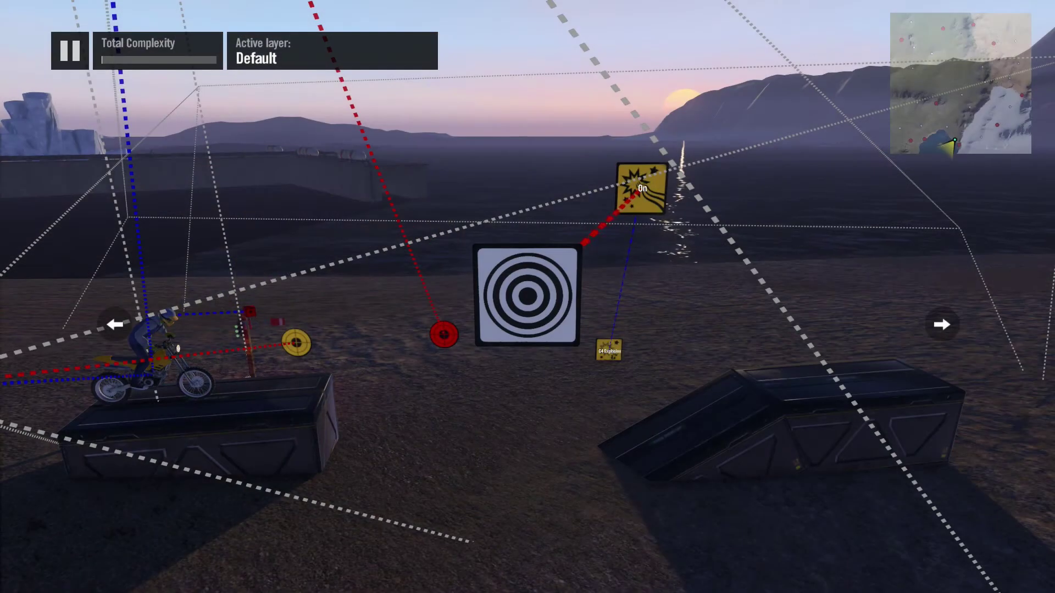
Re-pick the target for the hit trigger's On Hit event.
key("Return")
key("Down")
key("Down")
key("Down")
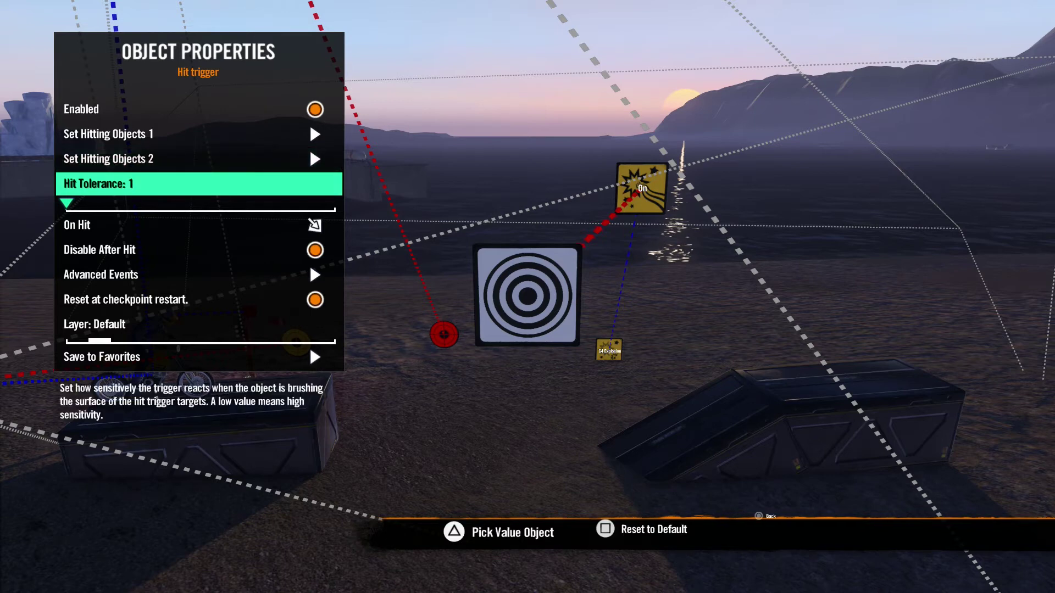
key("Down")
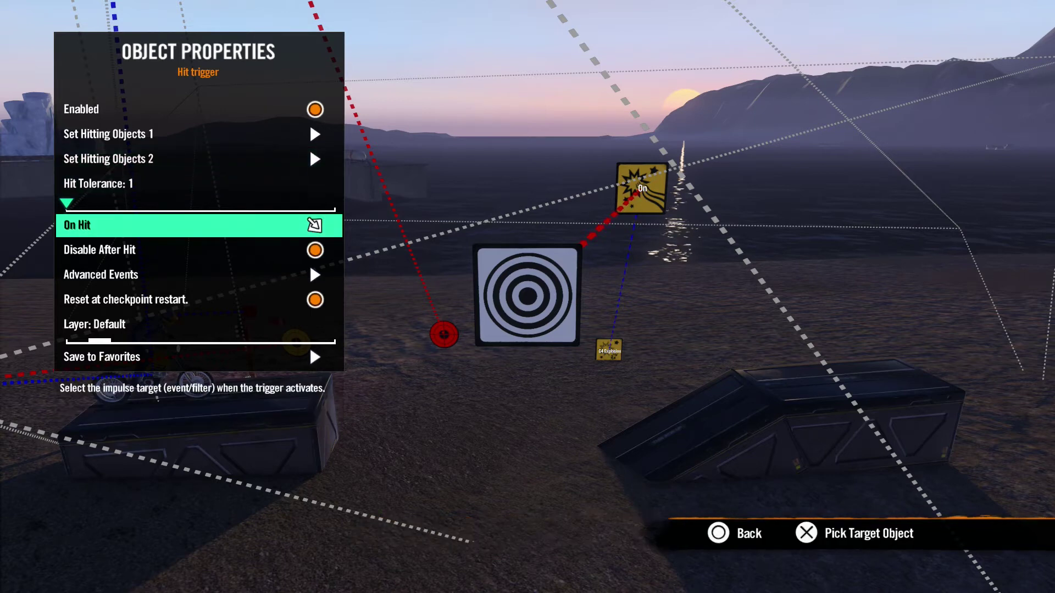
key("Return")
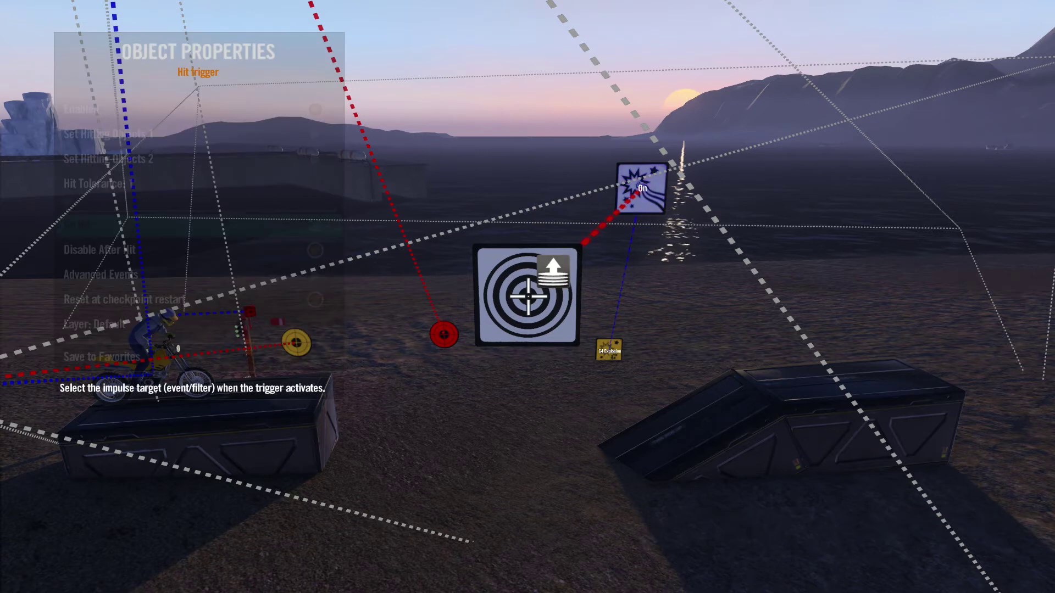
key("Return")
Target the explosion from one of the hit trigger's advanced events.
key("Down")
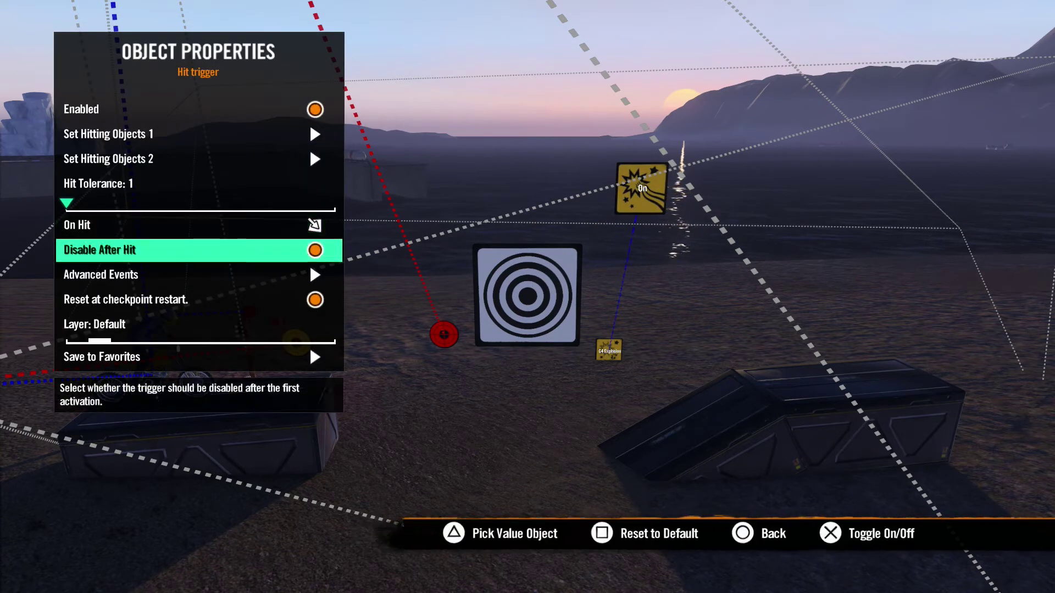
key("Down")
key("Return")
key("Down")
key("Down")
key("Return")
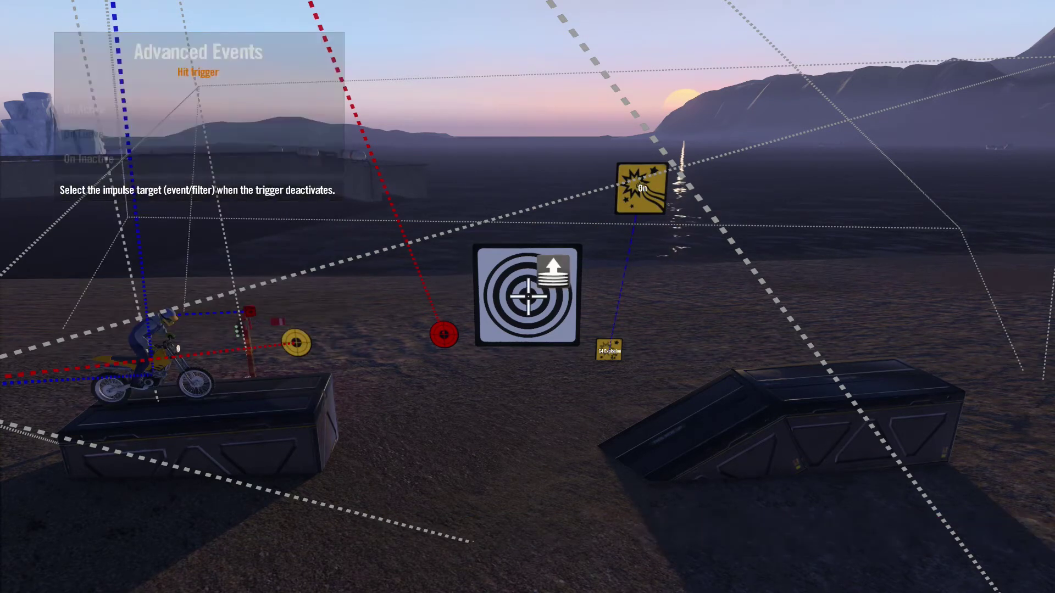
key("Return")
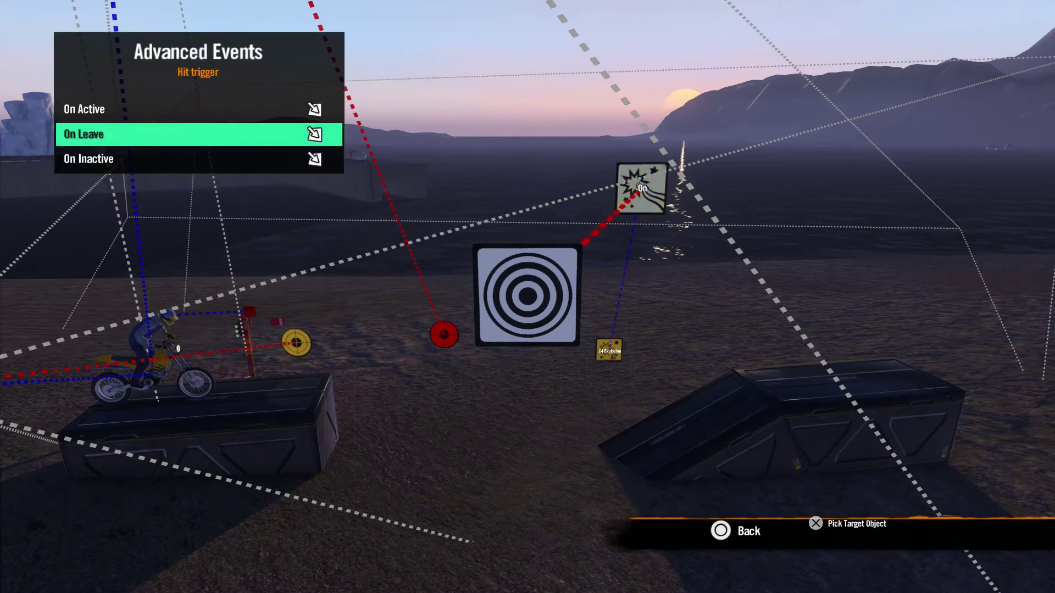
key("Escape")
Turn off Disable After Hit and close the hit trigger's properties.
key("Up")
key("Return")
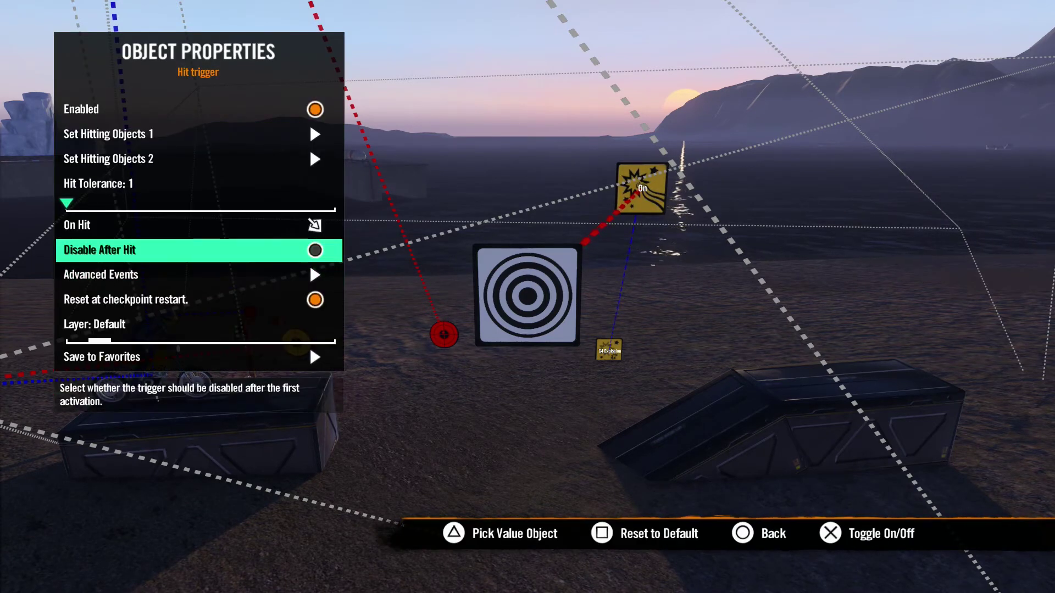
key("Escape")
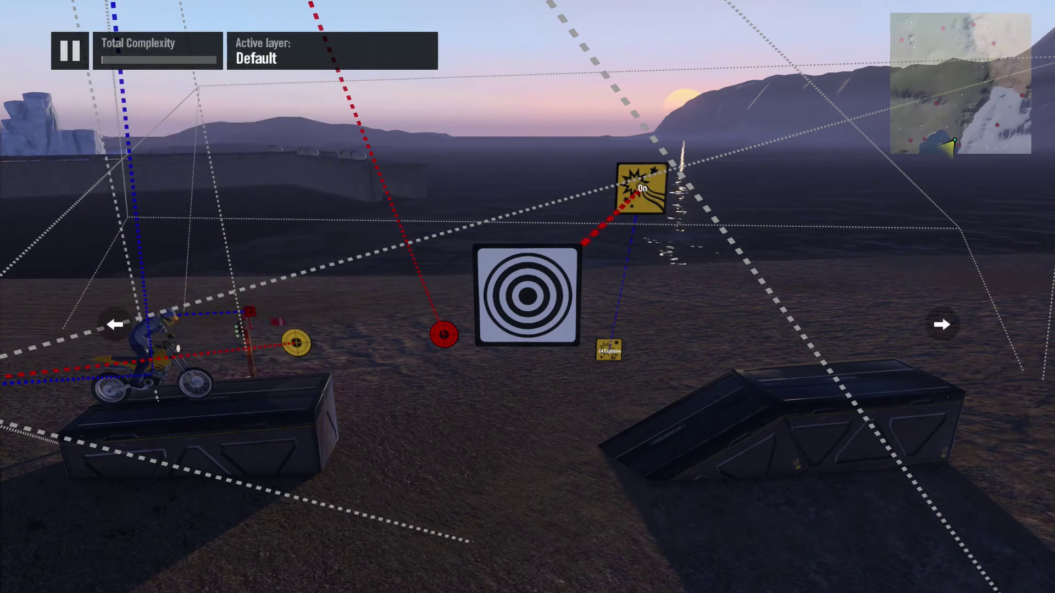
Start a test ride of the track.
key("Up")
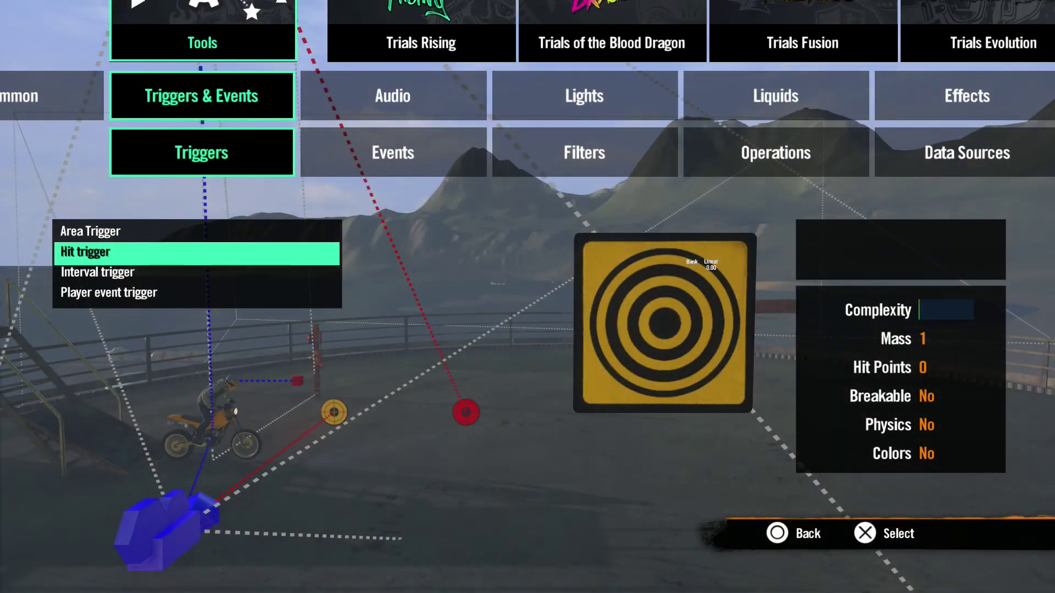
Place an Interval trigger on the track and open its properties, showing a 60-tick interval.
key("Down")
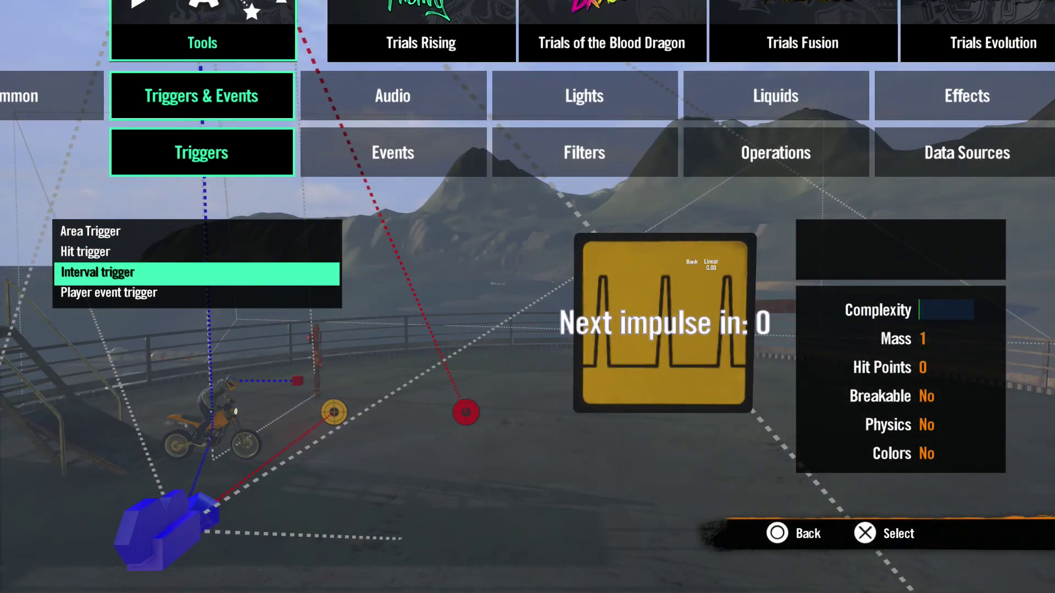
key("Return")
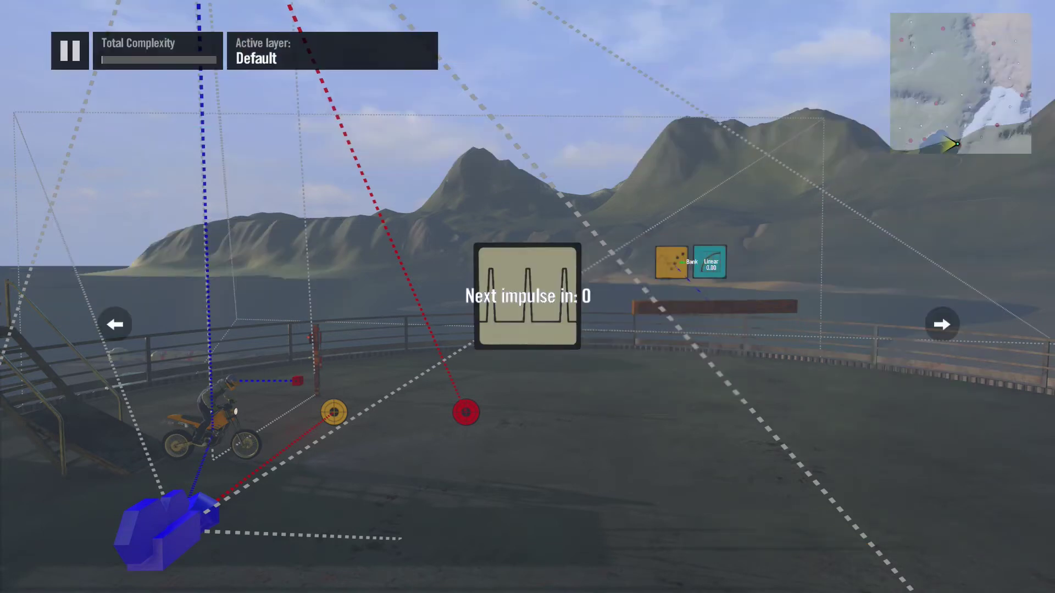
key("Return")
key("Down")
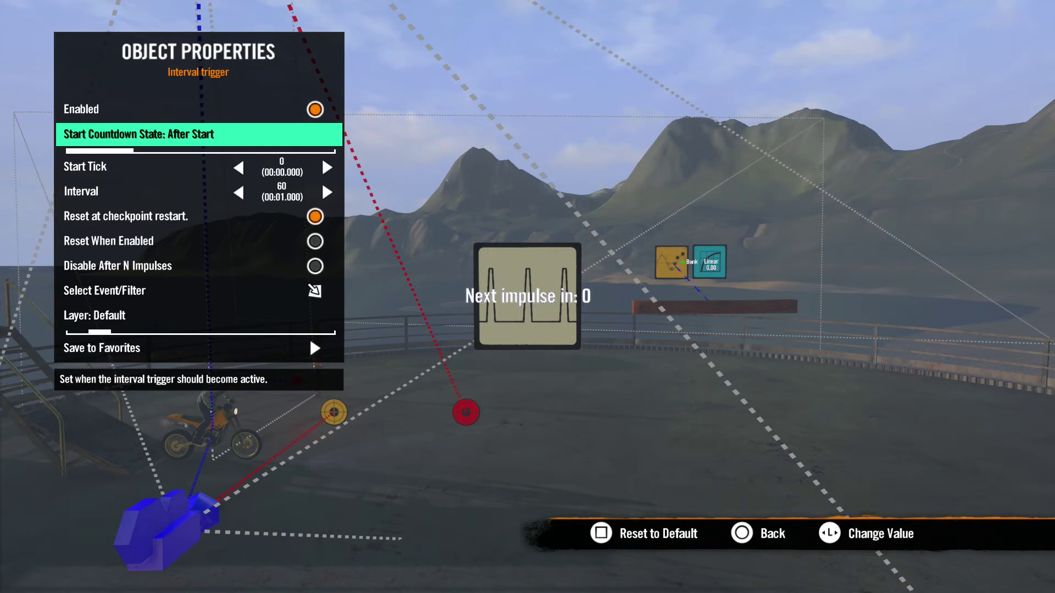
Close the new interval trigger's Object Properties panel.
key("Escape")
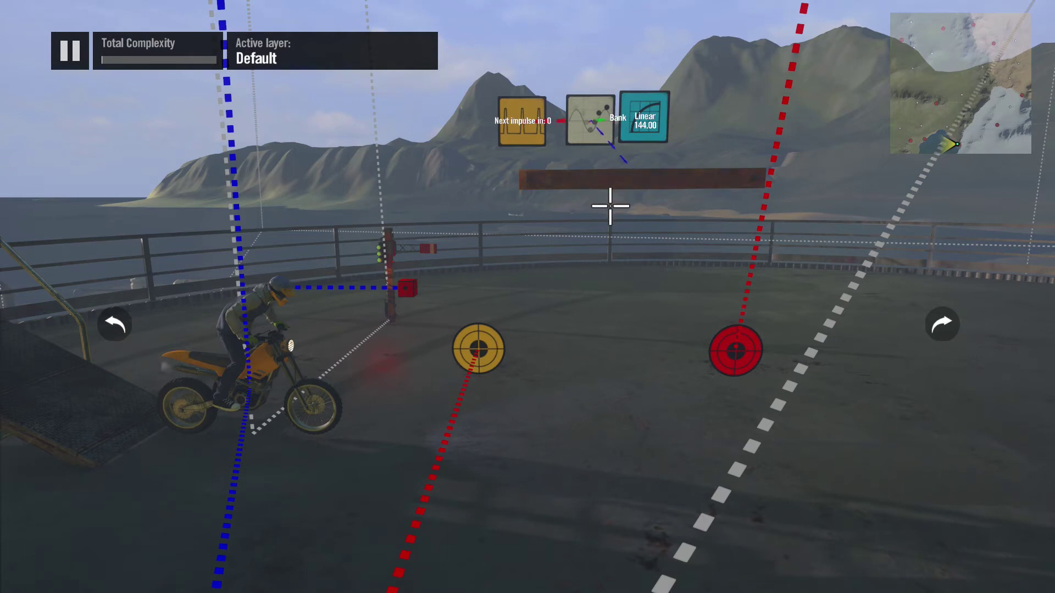
Confirm in Track Settings > Track Properties that Countdown Delay is 1 second.
key("Tab")
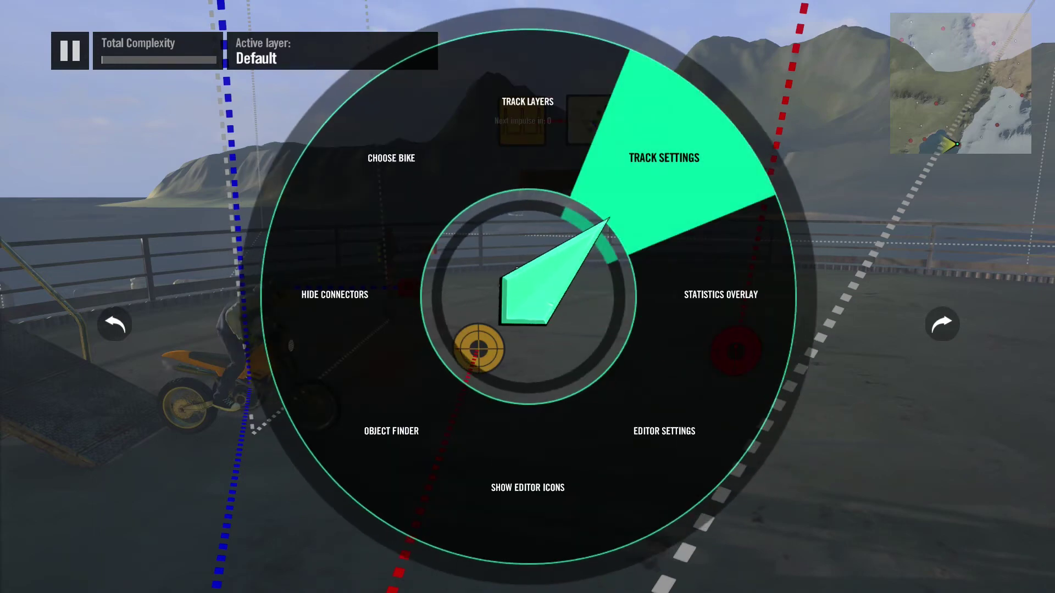
key("Return")
key("Return")
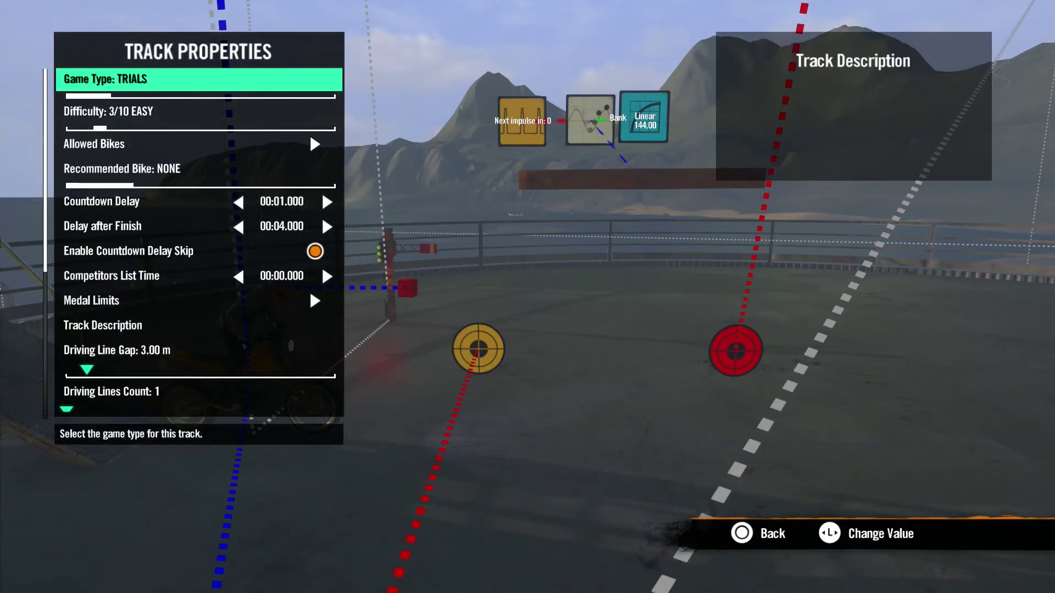
key("Down")
key("Down")
key("Down")
key("Down")
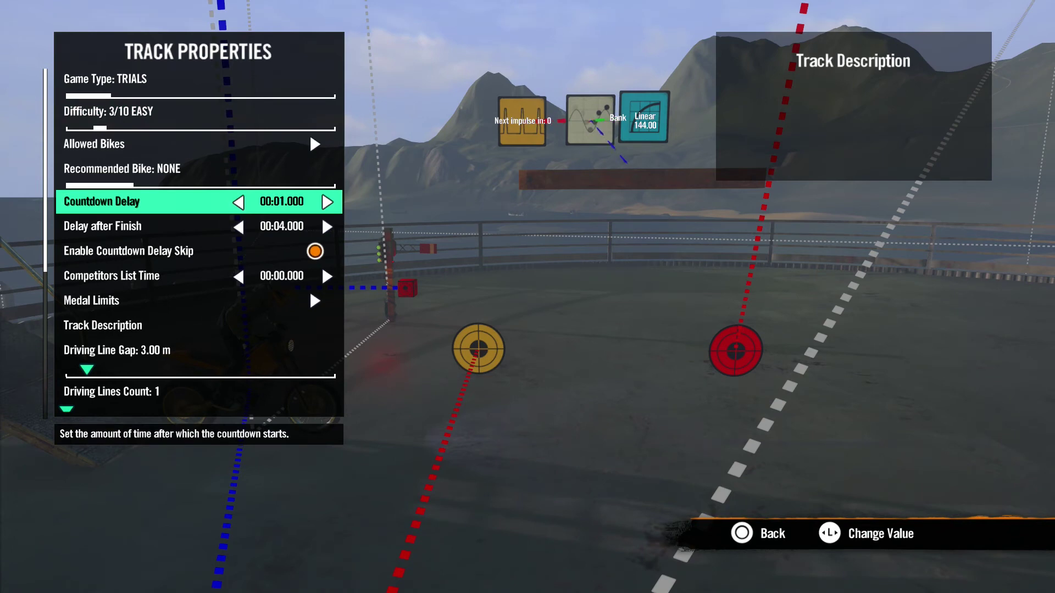
key("Escape")
Test-ride with Start Countdown State set to On Full Restart, then At 1 Second from 3-2-1.
key("Escape")
key("Escape")
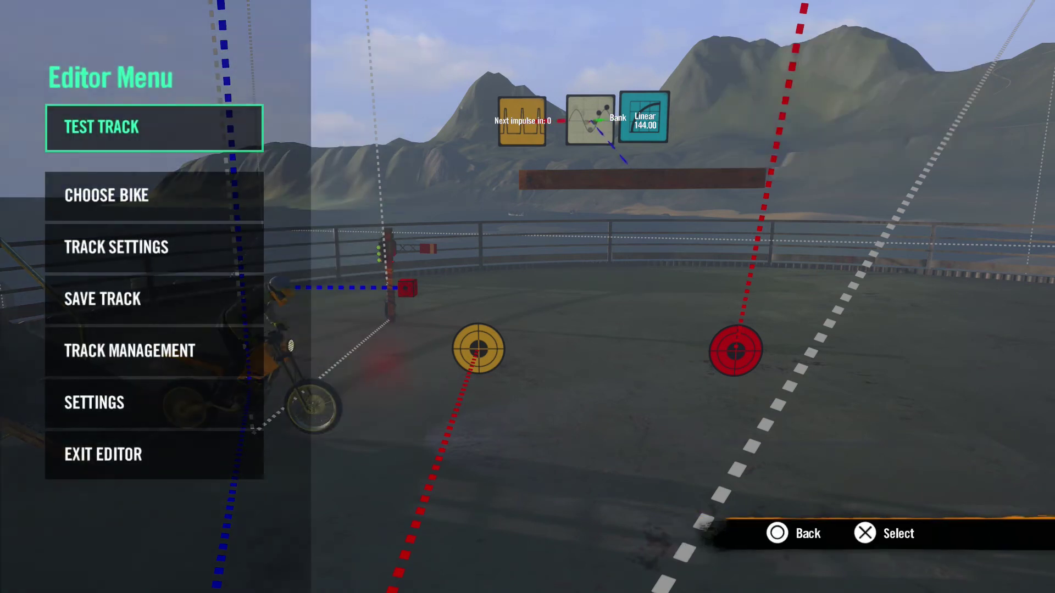
key("Escape")
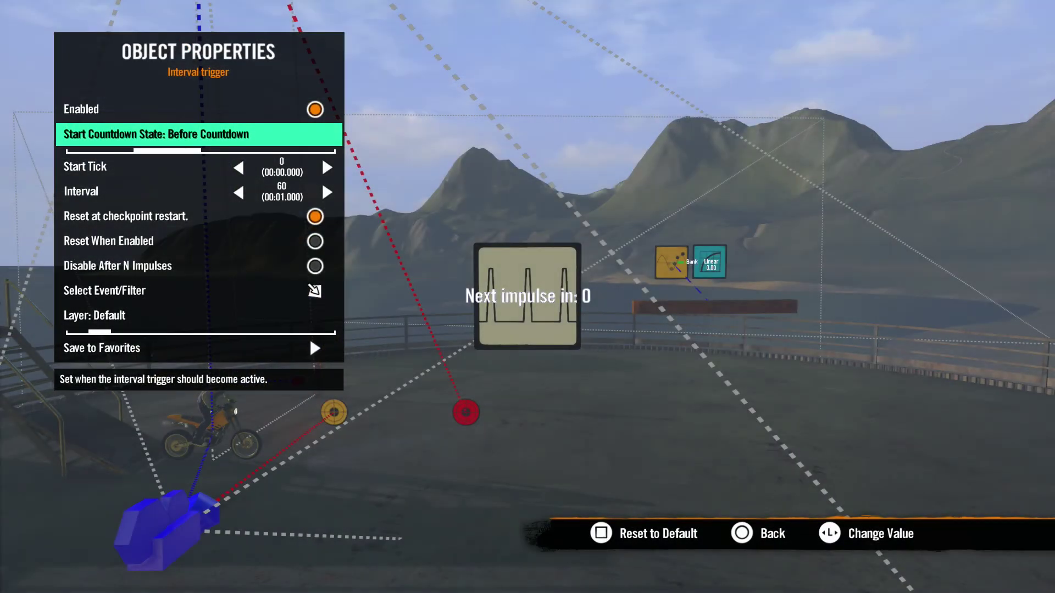
key("Right")
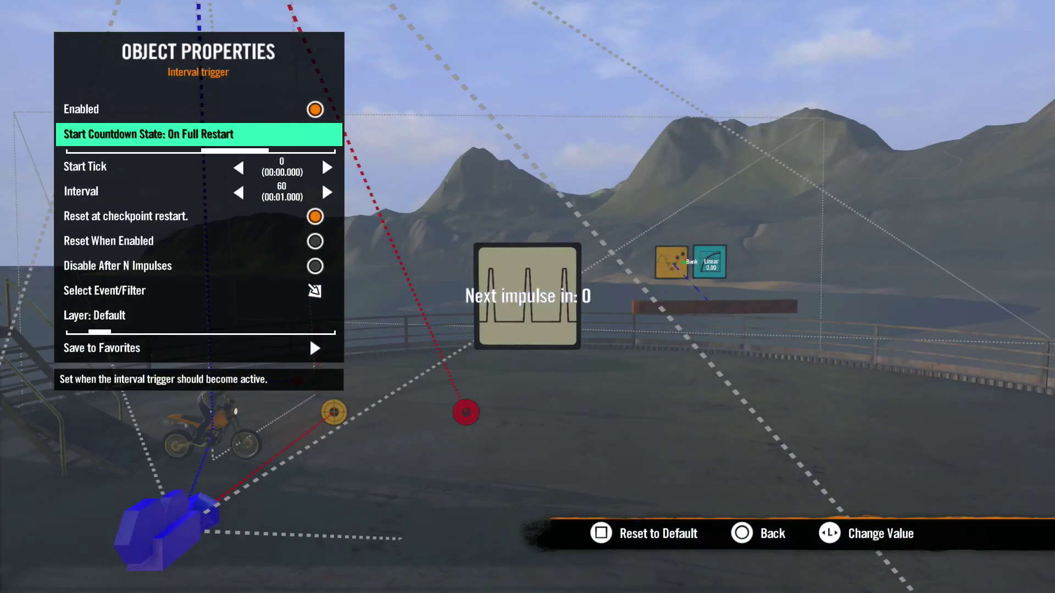
key("Right")
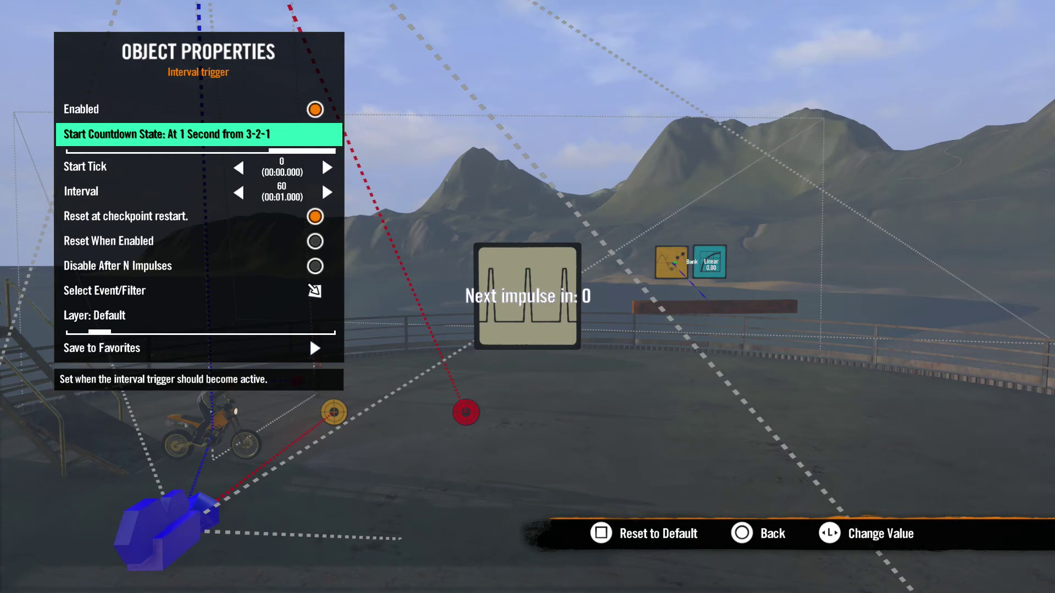
Set the interval trigger to After Start, with Start Tick 0 and a 1-tick Interval.
key("Right")
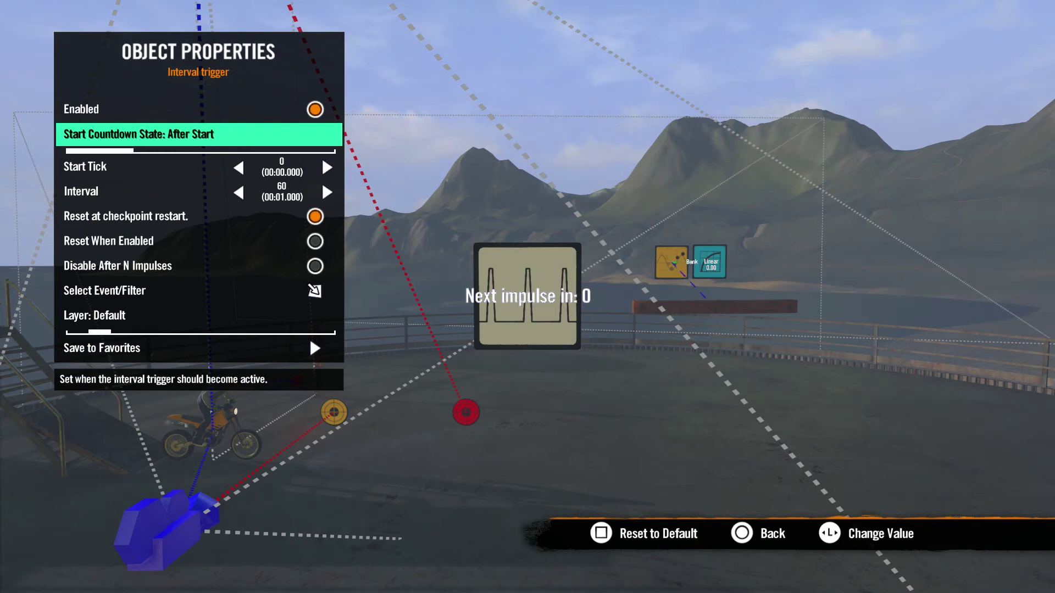
key("Down")
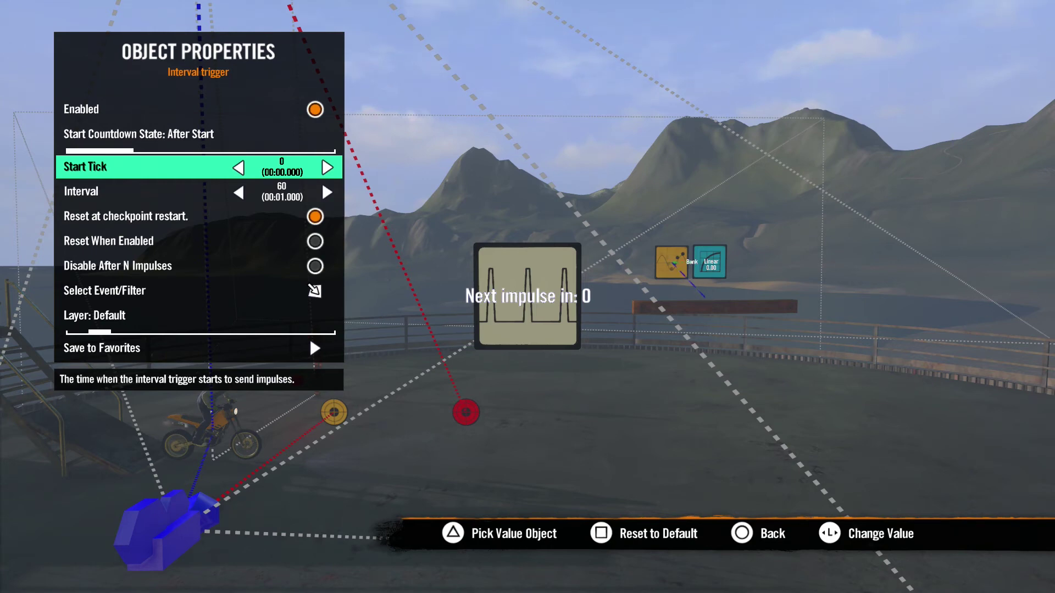
key("Right")
key("Right")
key("Right")
key("Delete")
key("Down")
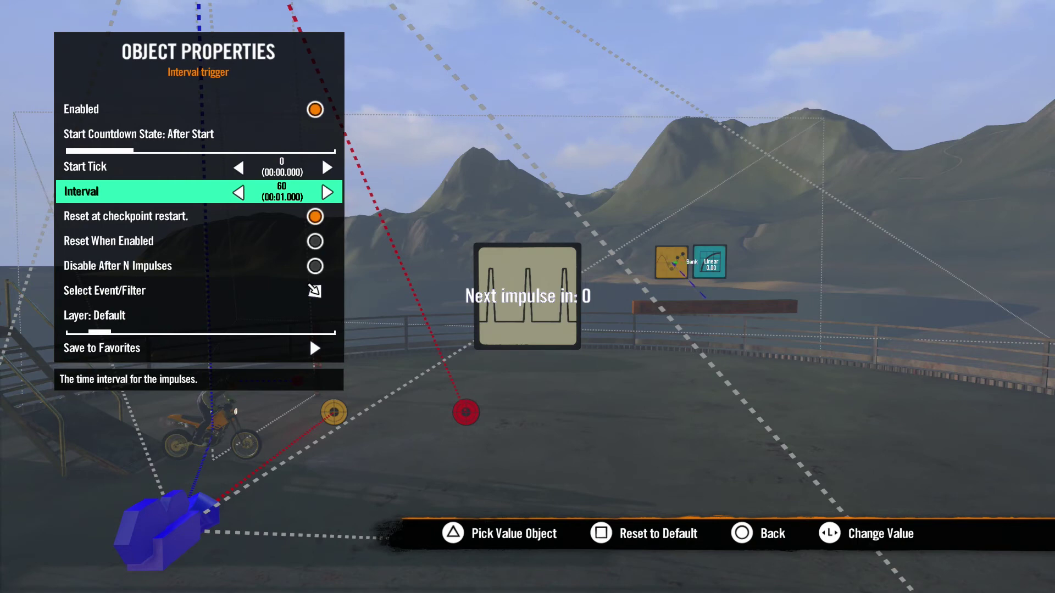
key("Delete")
Toggle Reset When Enabled on and back off, leaving it disabled.
key("Down")
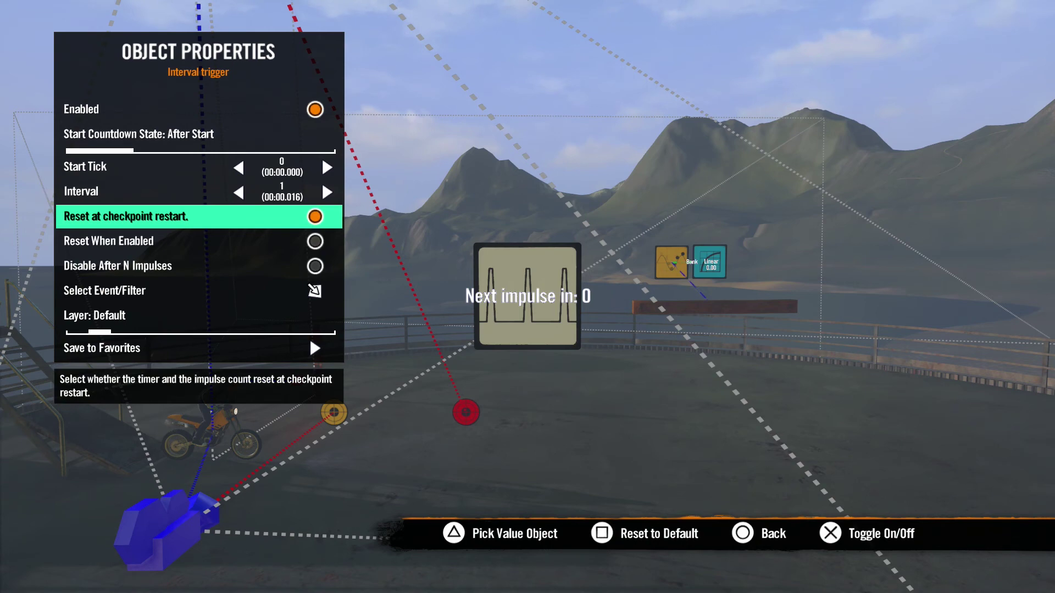
key("Down")
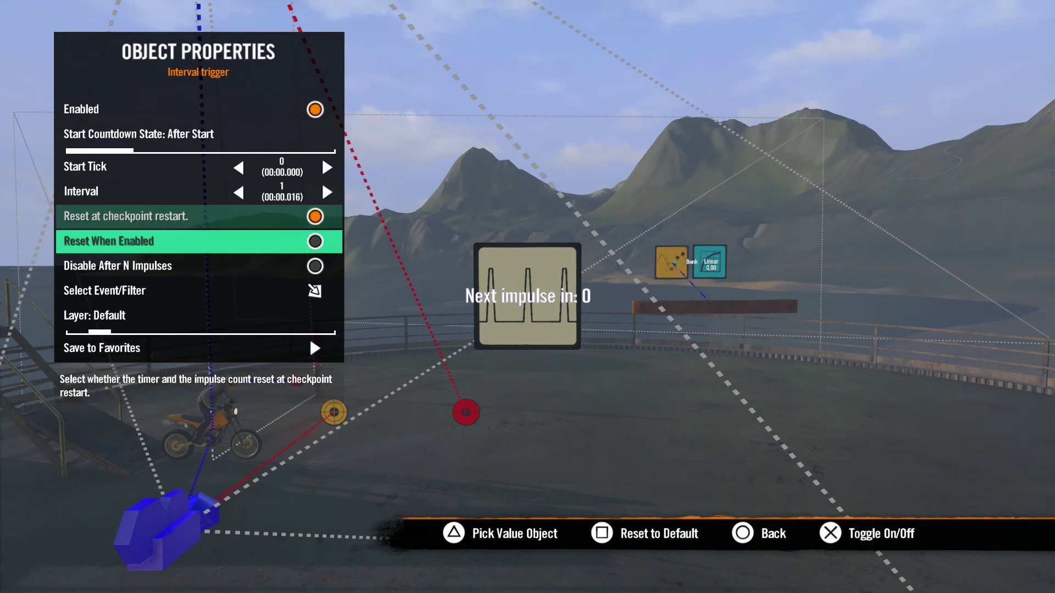
key("Return")
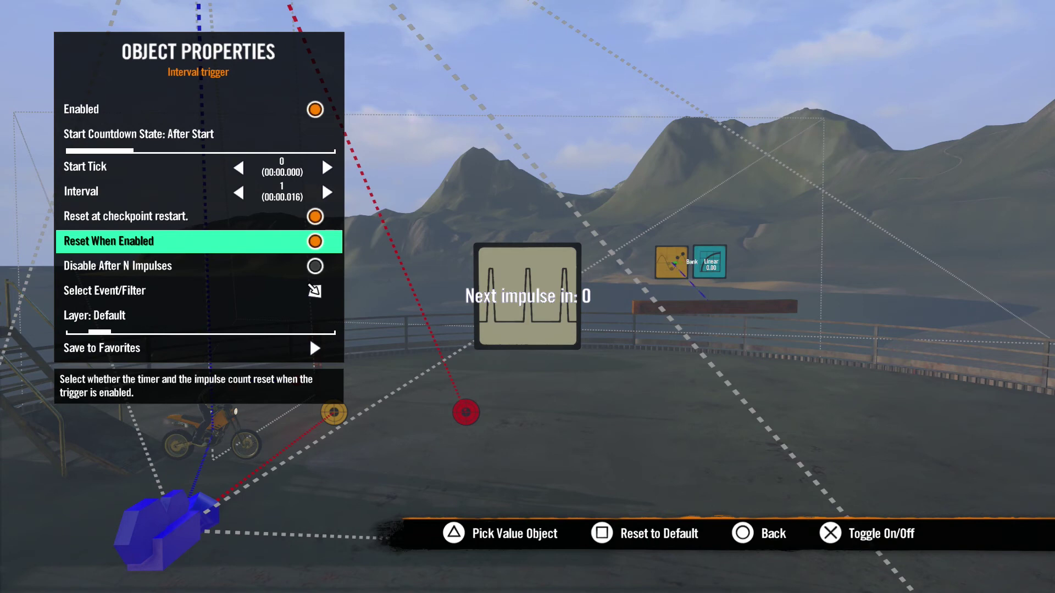
key("Return")
key("Down")
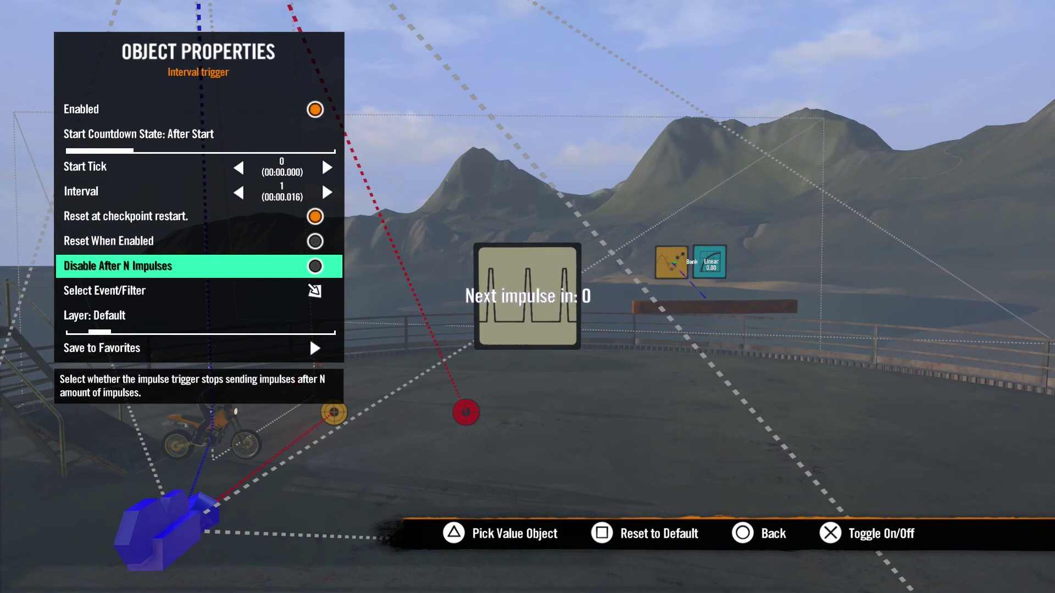
Try Disable After N Impulses with a max count of 5, then turn it back off.
key("Return")
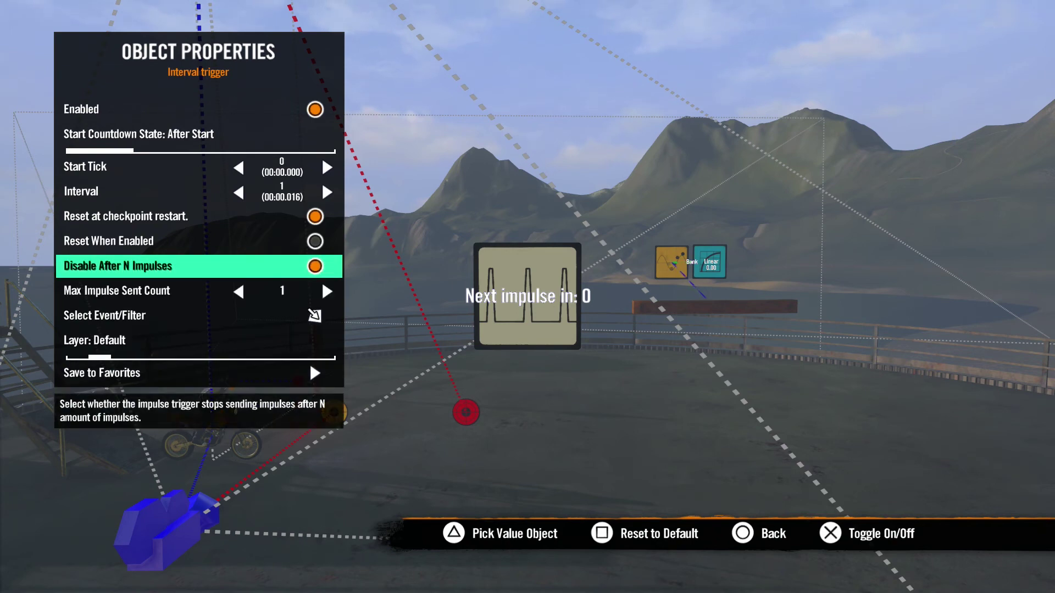
key("Down")
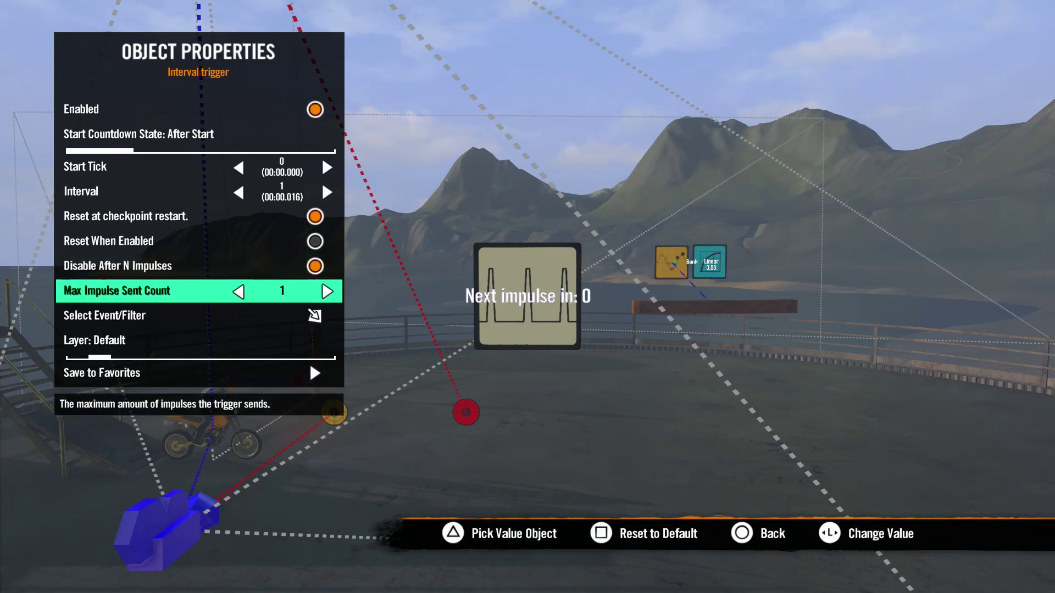
key("Right")
key("Right")
key("Right")
key("Right")
key("Up")
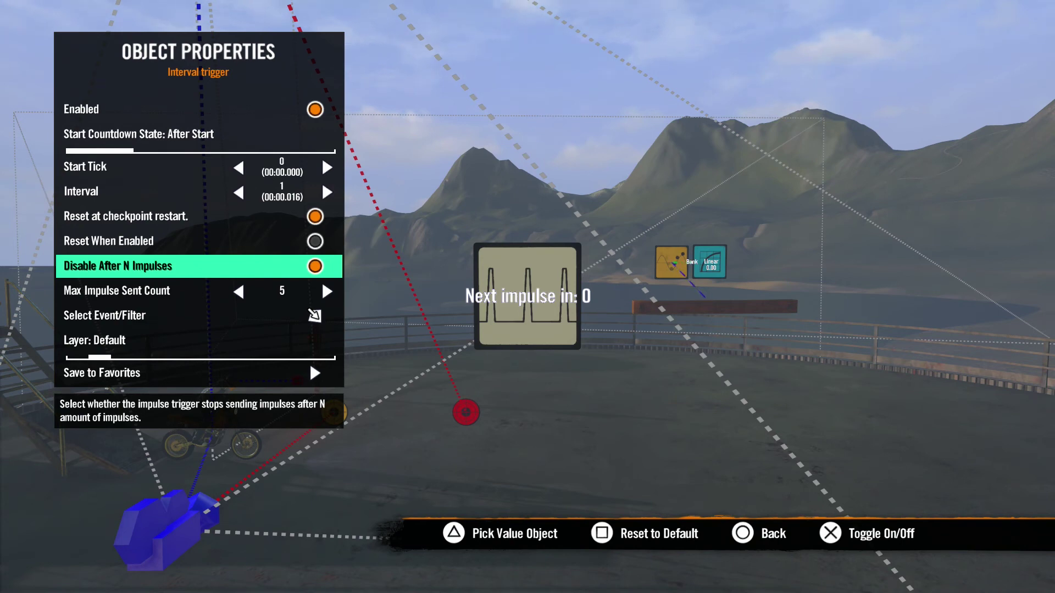
key("Return")
Send the interval trigger's impulses to the yellow Linear event node and close its properties.
key("Down")
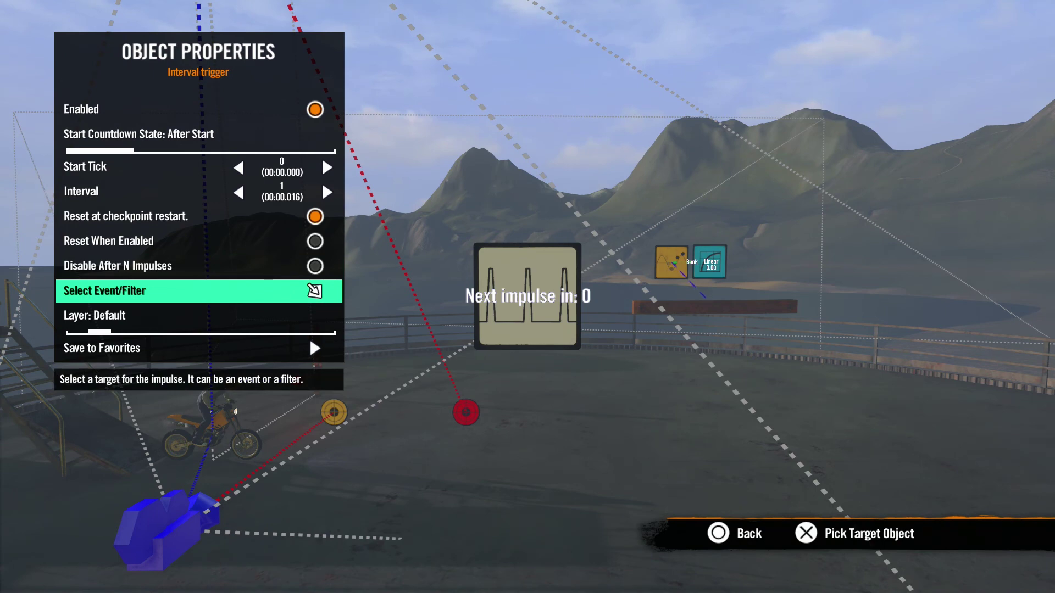
key("Return")
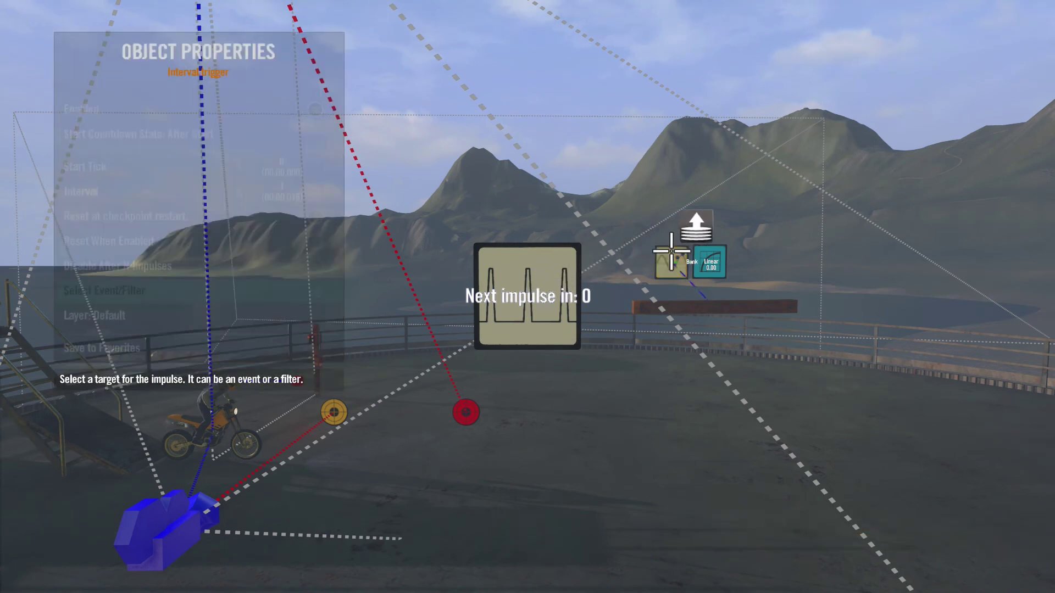
key("Return")
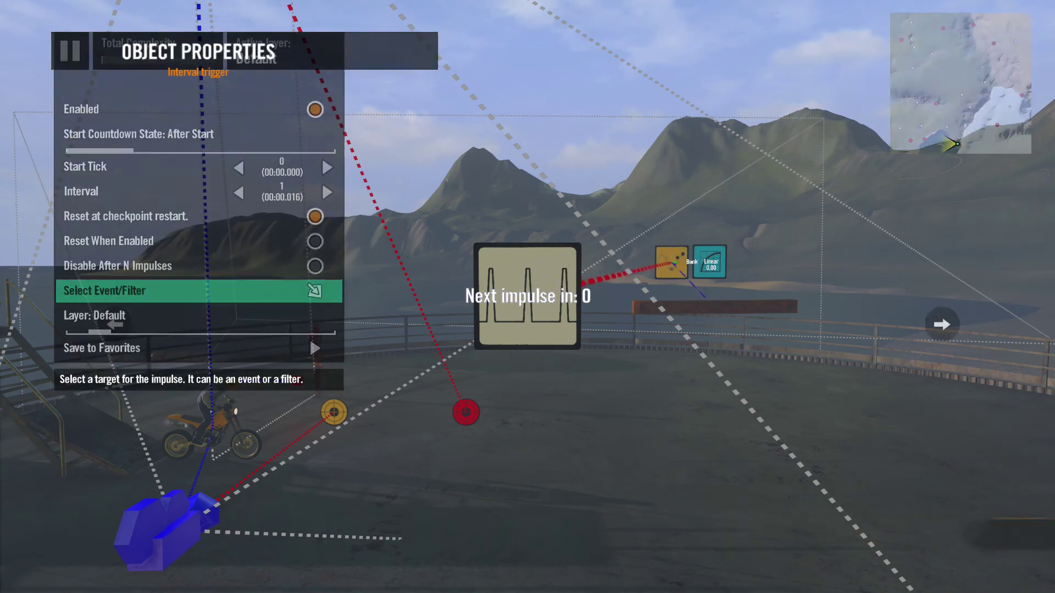
key("Escape")
key("p")
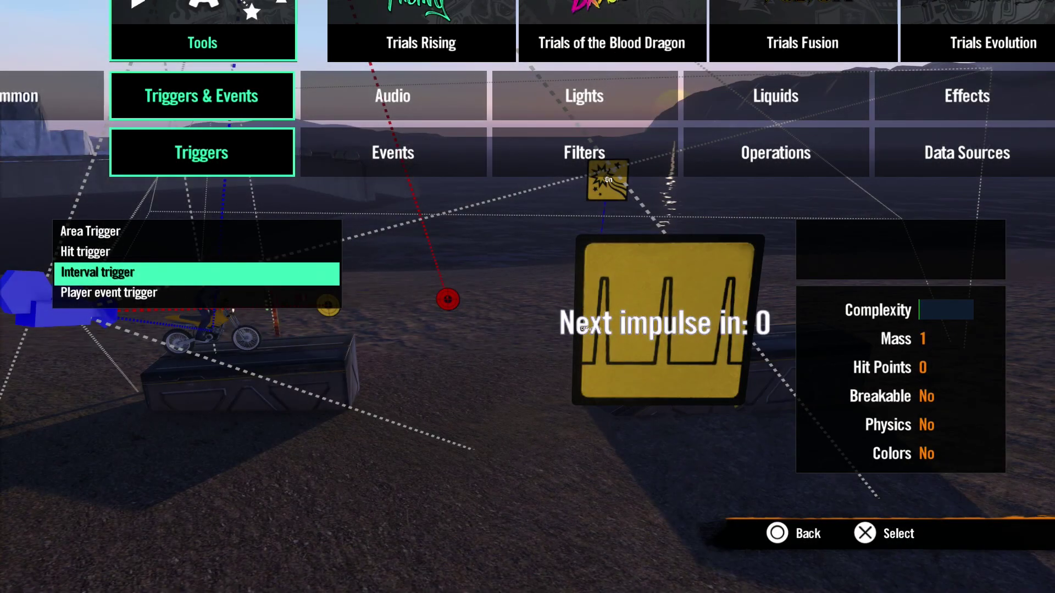
Place a Player event trigger and set its Type to Bail out.
key("Down")
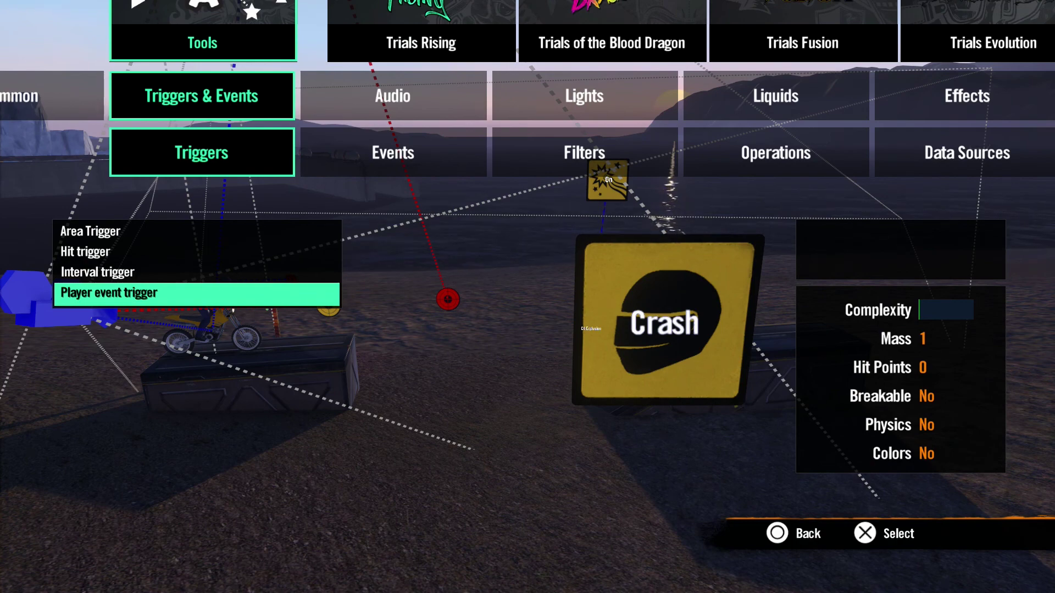
key("Return")
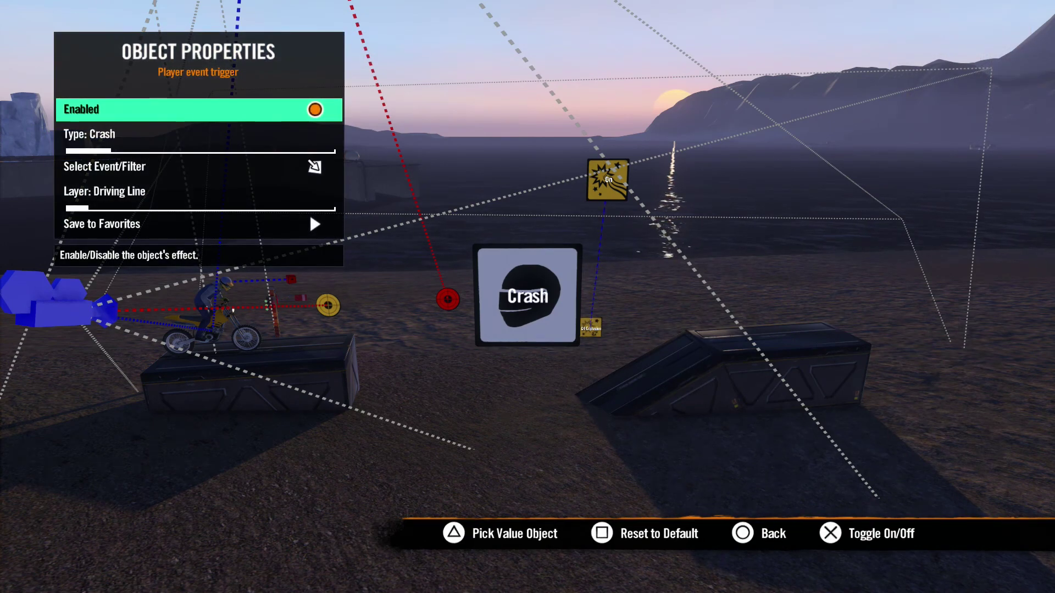
key("Down")
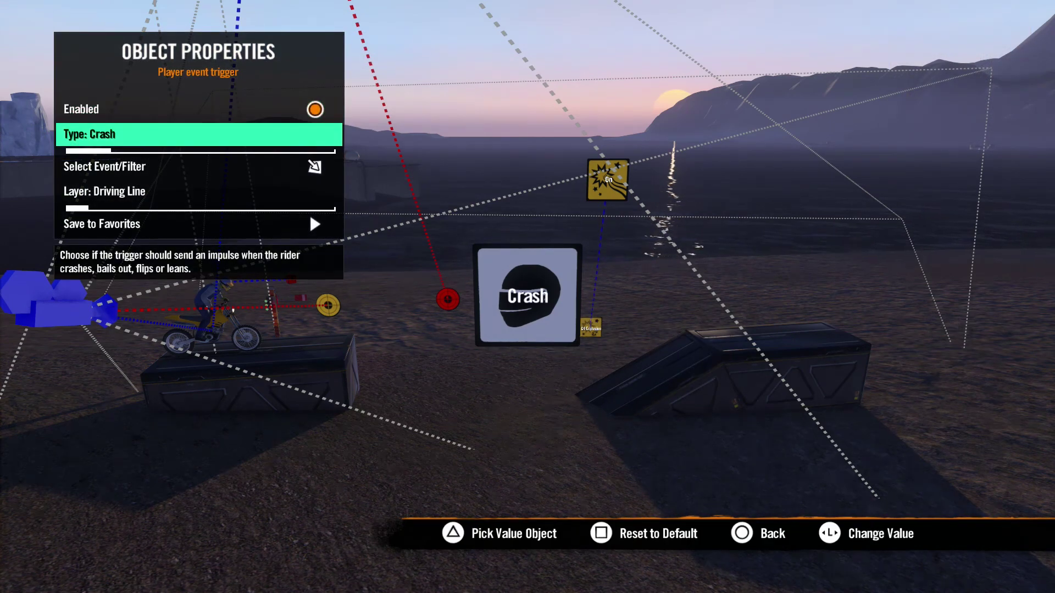
key("Right")
key("Right")
key("Right")
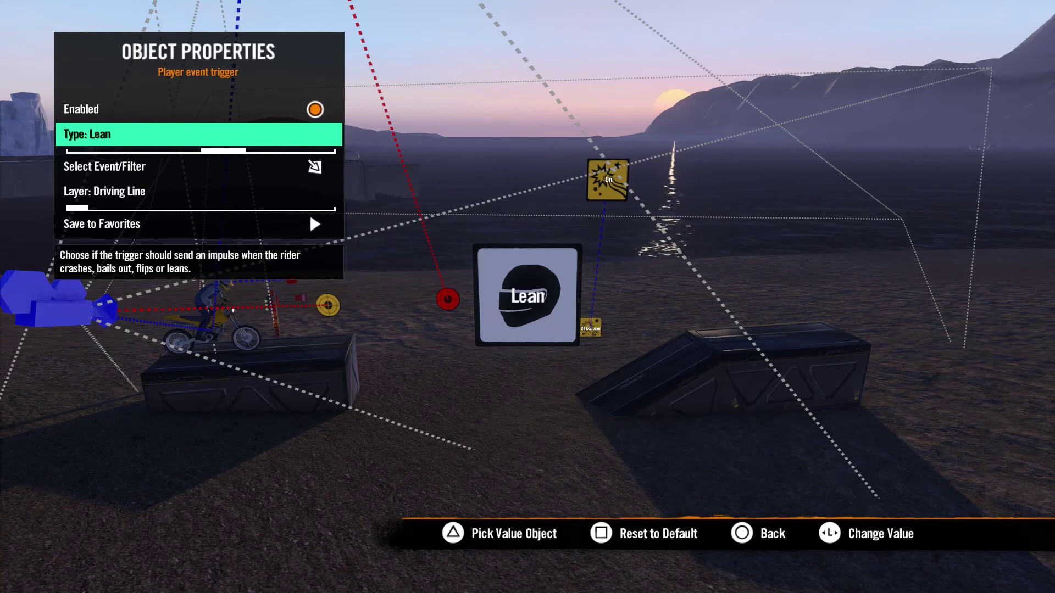
key("Right")
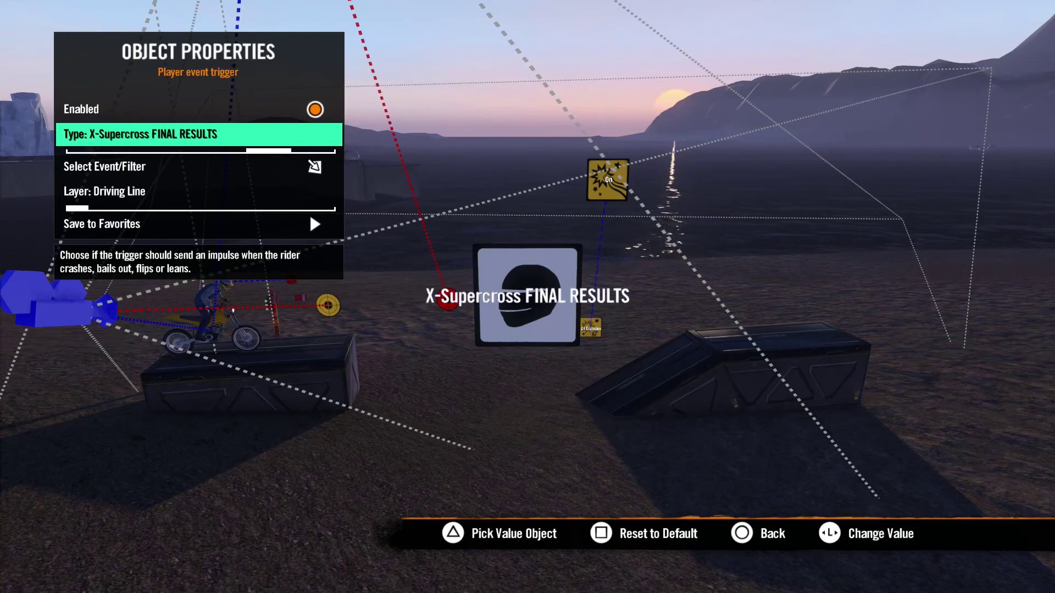
key("Right")
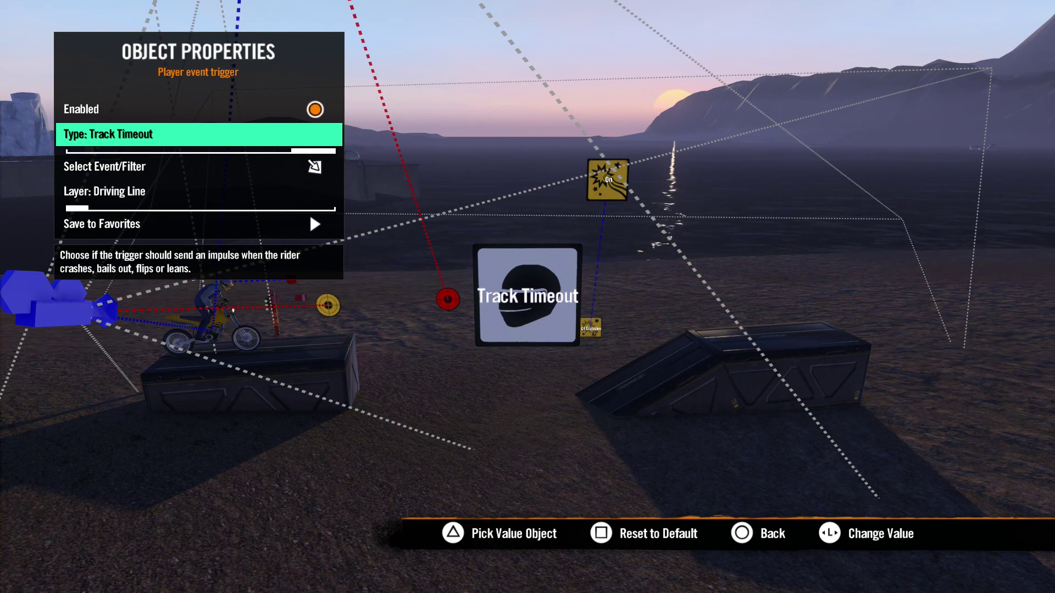
key("Left")
key("Left")
key("Left")
key("Left")
key("Down")
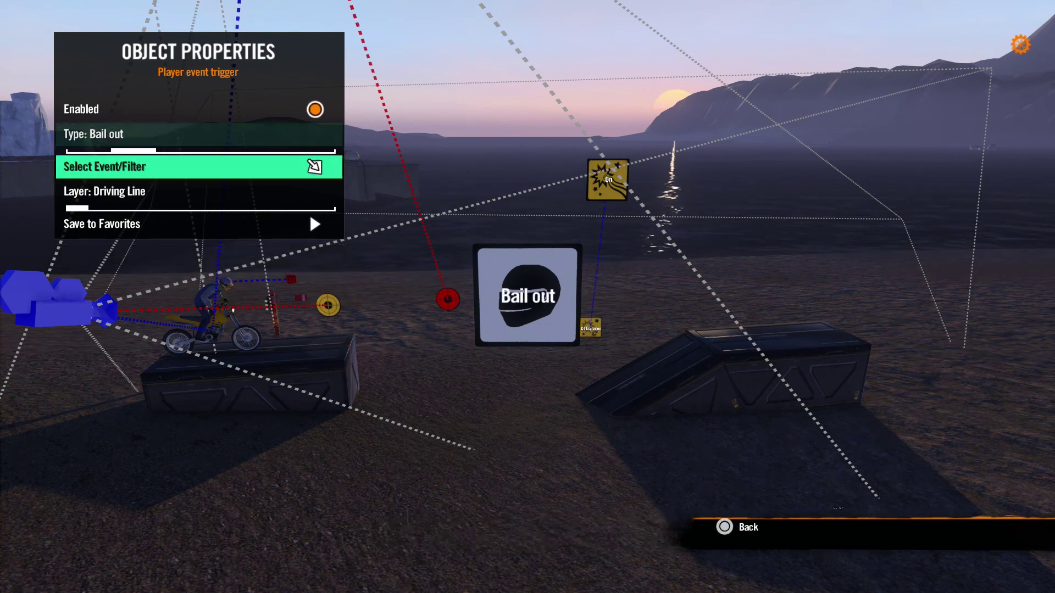
Target the Bail out trigger at the event node above, then test-ride the track.
key("Return")
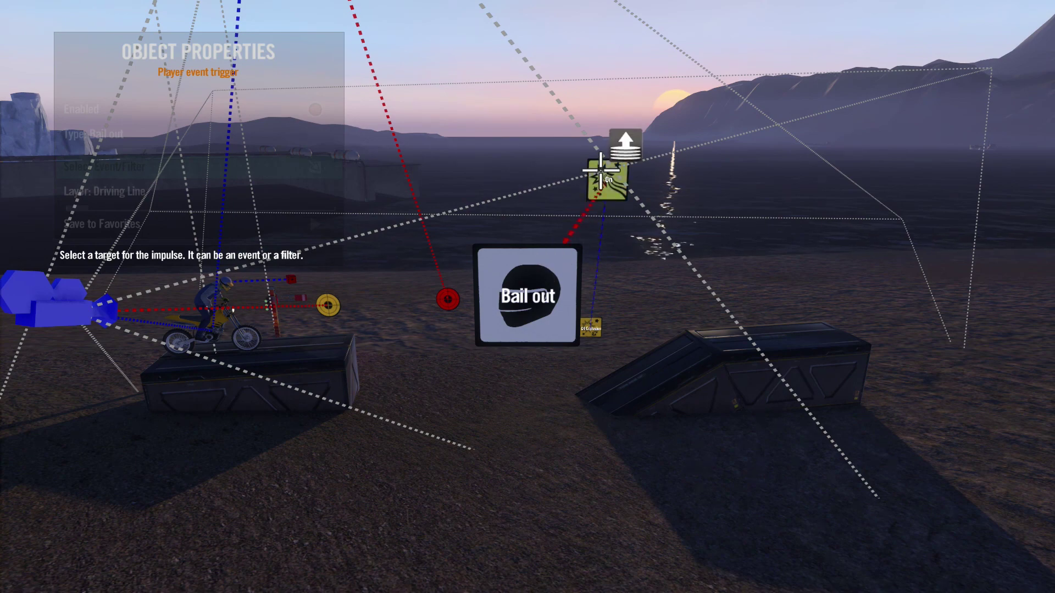
key("Return")
key("Escape")
key("t")
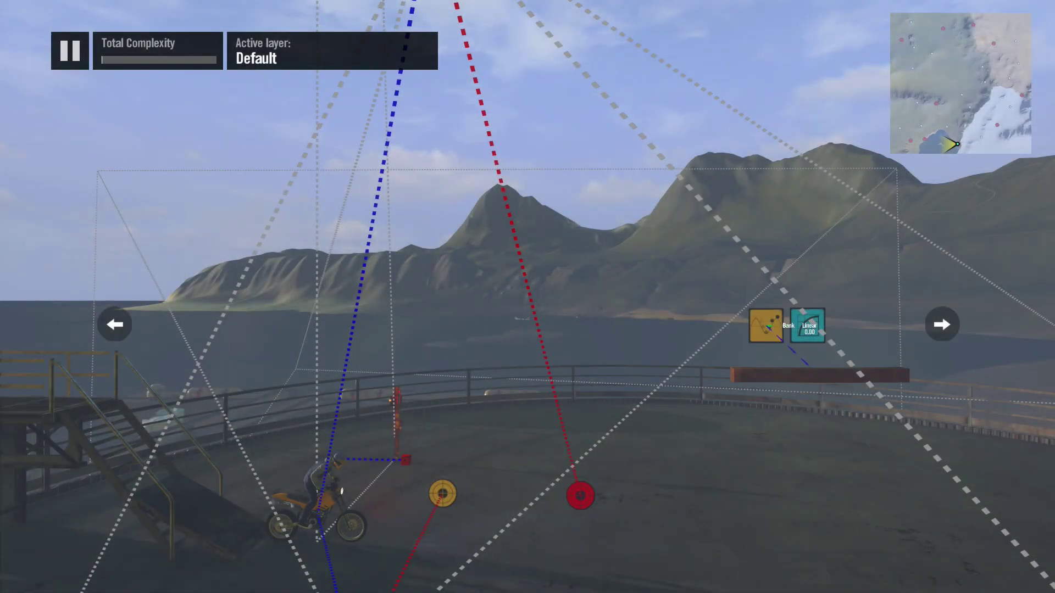
Open the checkpoint's properties and go to its impulse target setting.
key("Return")
key("Down")
key("Down")
key("Down")
key("Down")
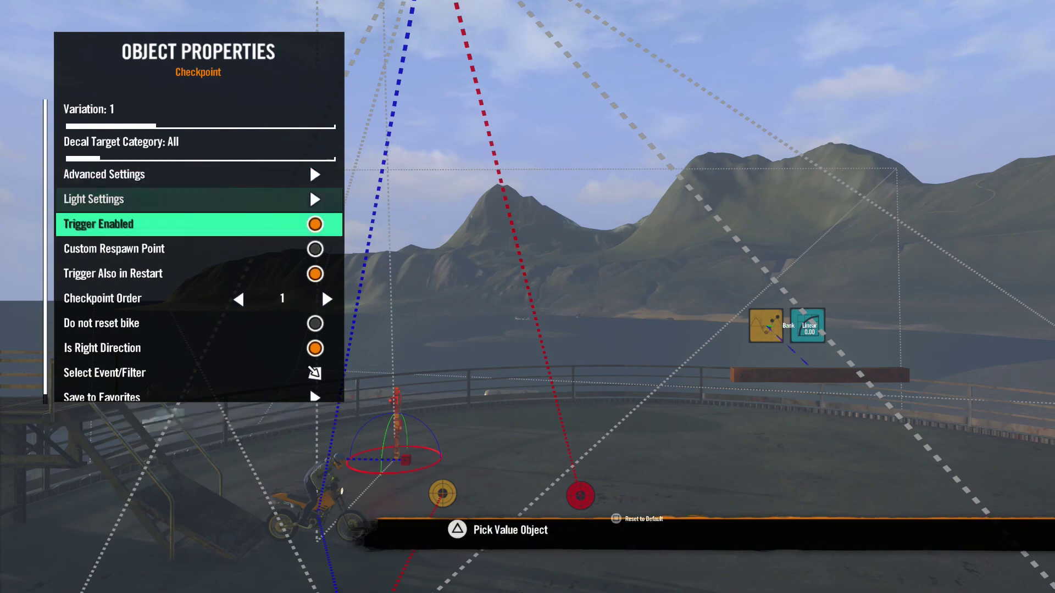
key("Down")
key("Down")
key("Down")
key("Down")
key("Down")
key("Down")
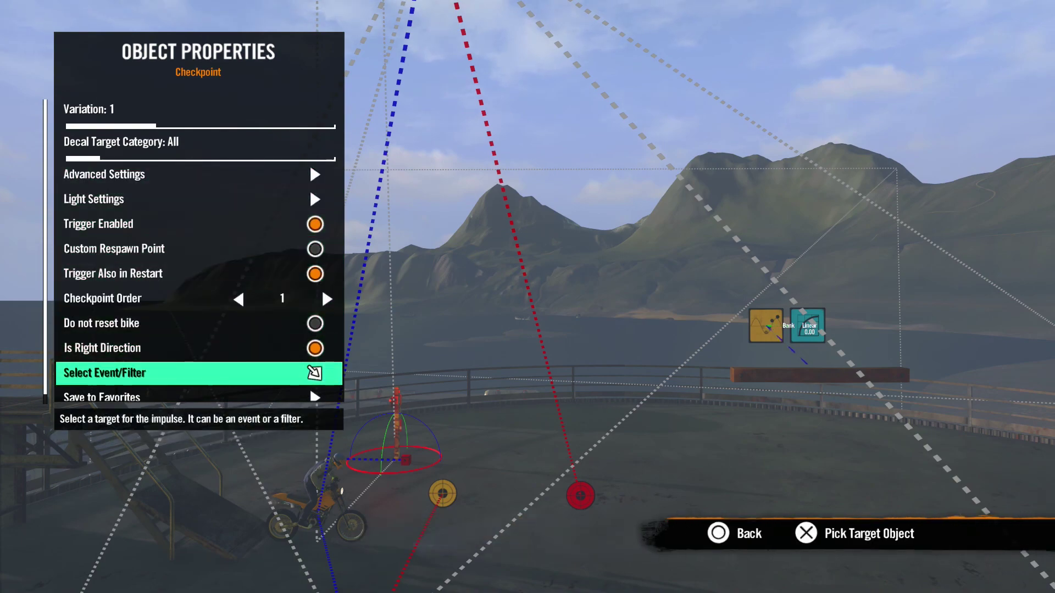